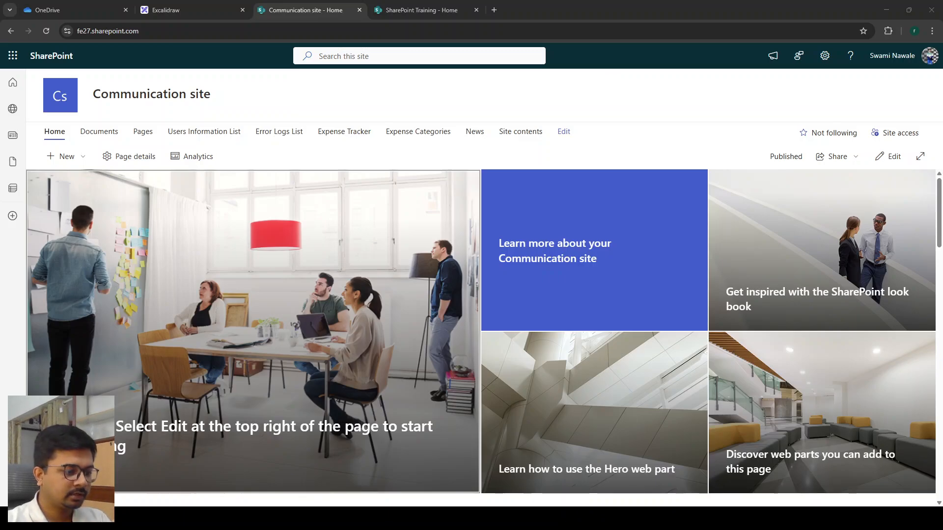
# Look through the Communication site home page, examining its hero tiles, News, Events and Documents sections.
pyautogui.scroll(-10, 256, 496)
pyautogui.scroll(3, 183, 309)
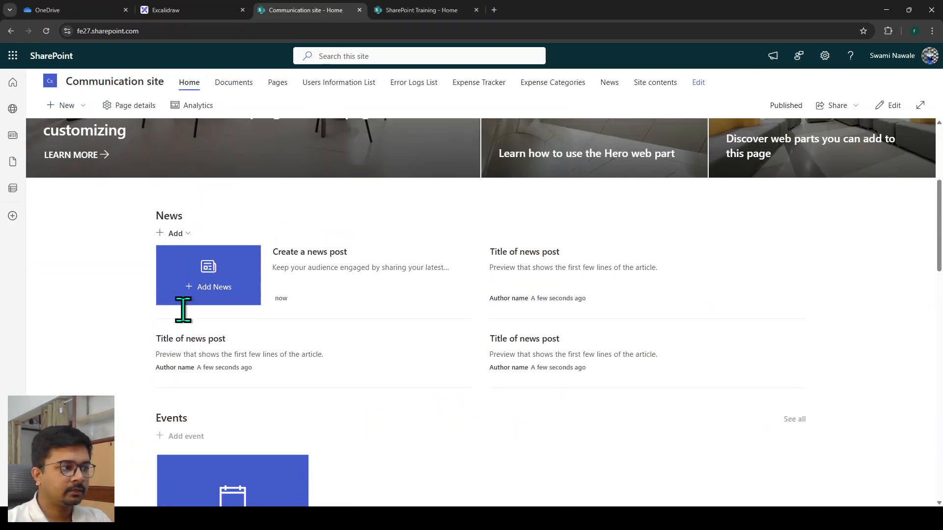
pyautogui.scroll(-2, 199, 298)
pyautogui.scroll(-6, 200, 299)
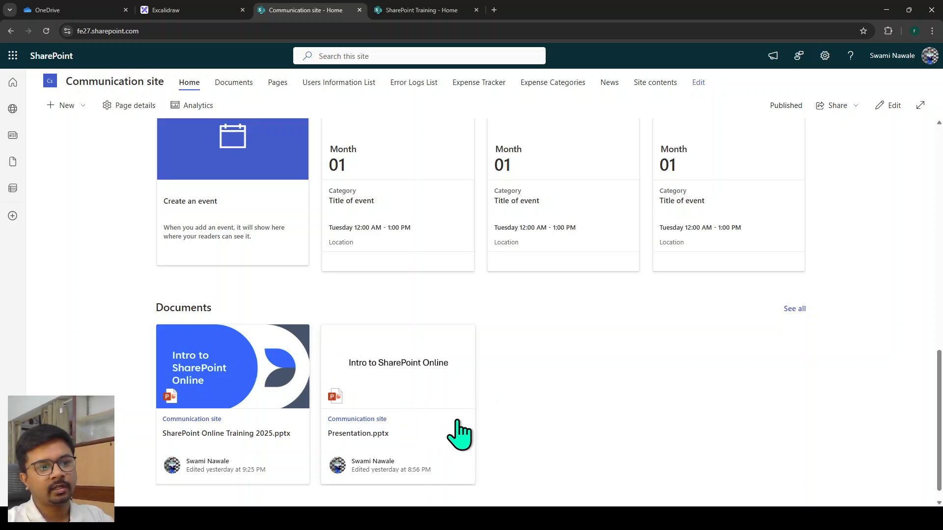
pyautogui.scroll(2, 545, 445)
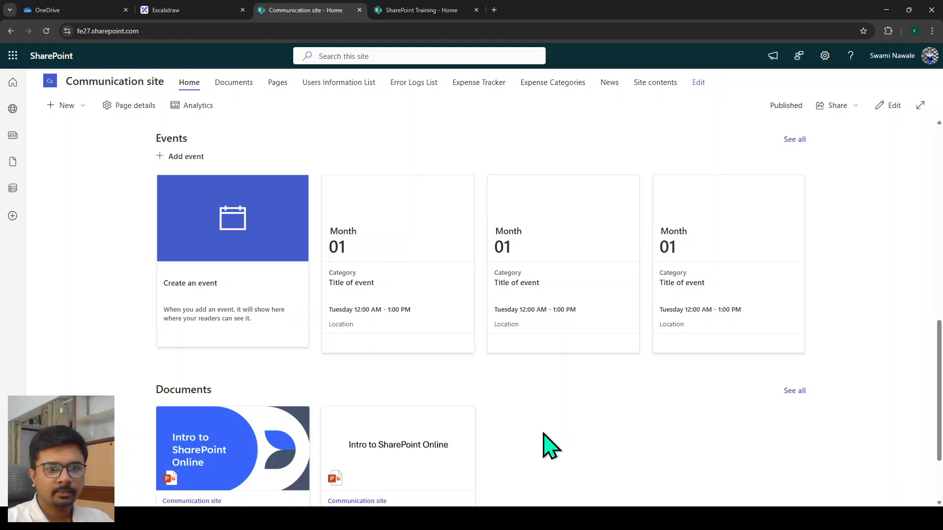
pyautogui.scroll(15, 521, 431)
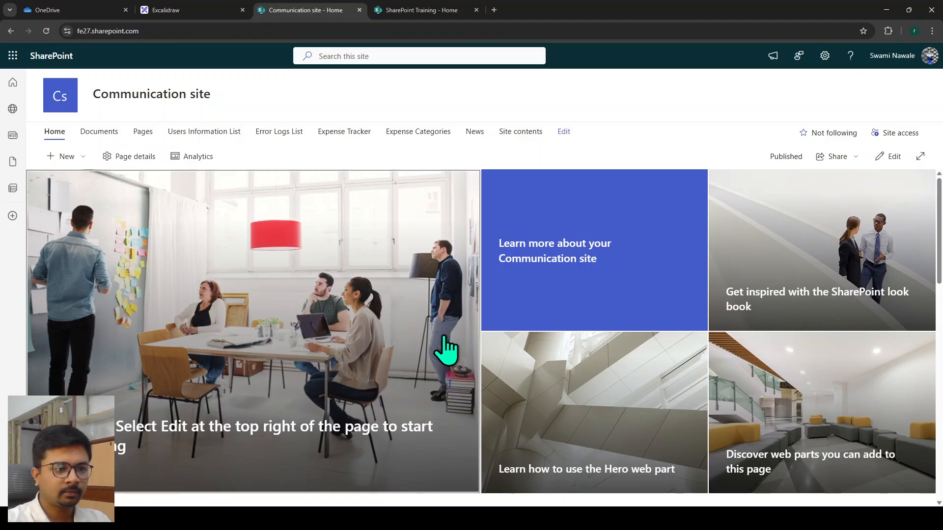
pyautogui.scroll(-3, 449, 353)
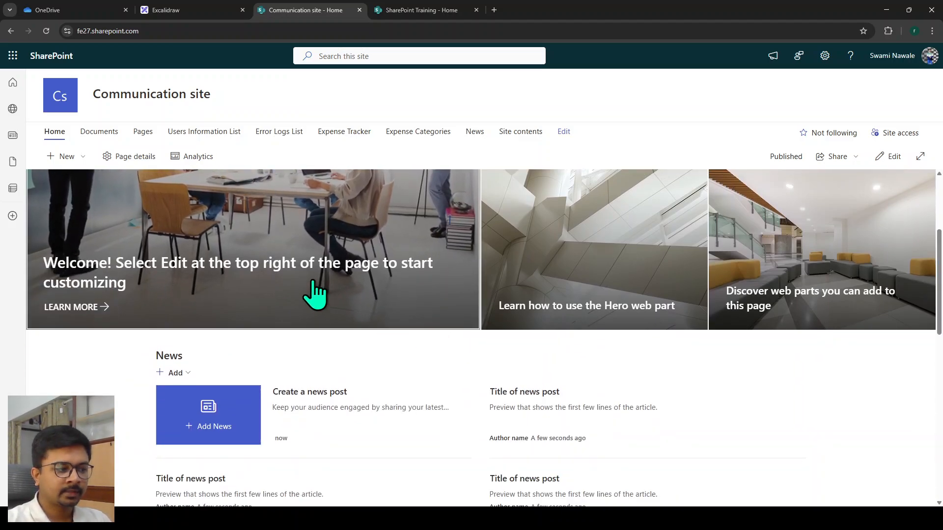
pyautogui.scroll(-6, 312, 295)
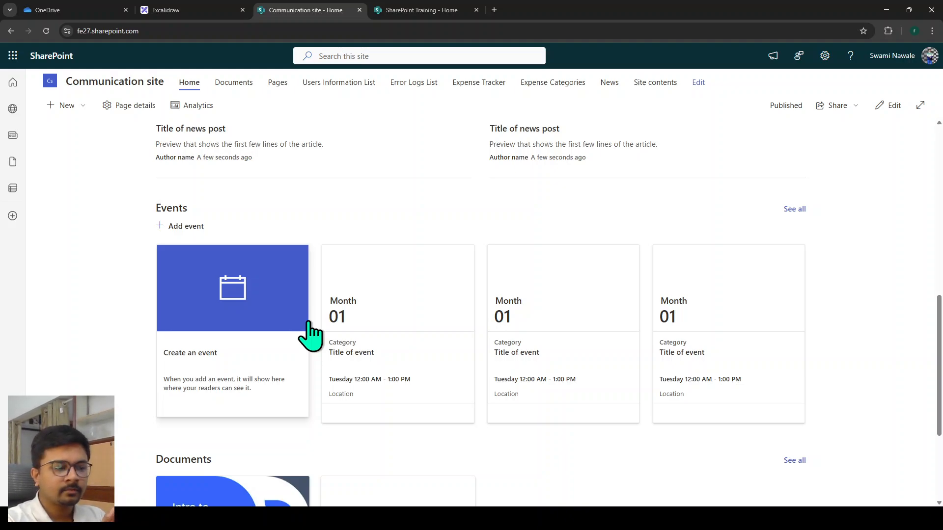
pyautogui.scroll(5, 76, 376)
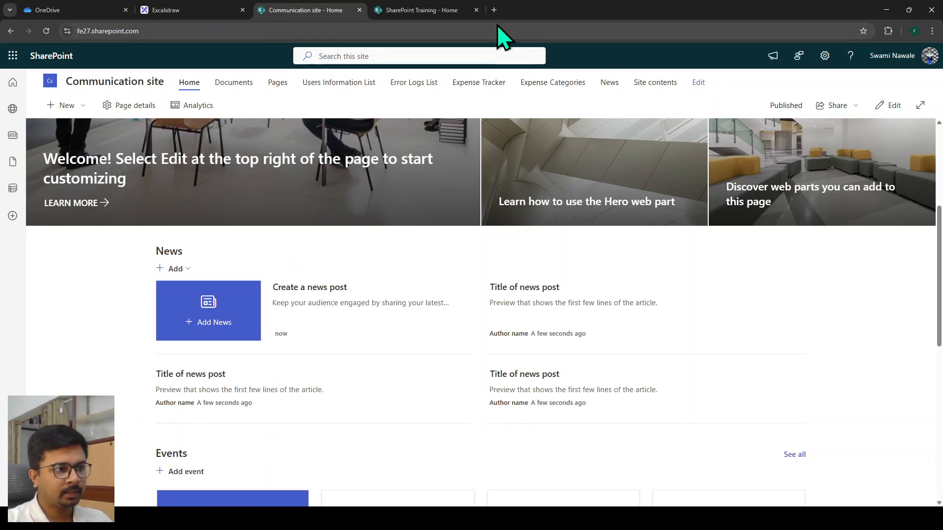
# Open The GreenHouse site at fe27.sharepoint.com/sites/thegreenhouse in a new browser tab.
pyautogui.click(494, 11)
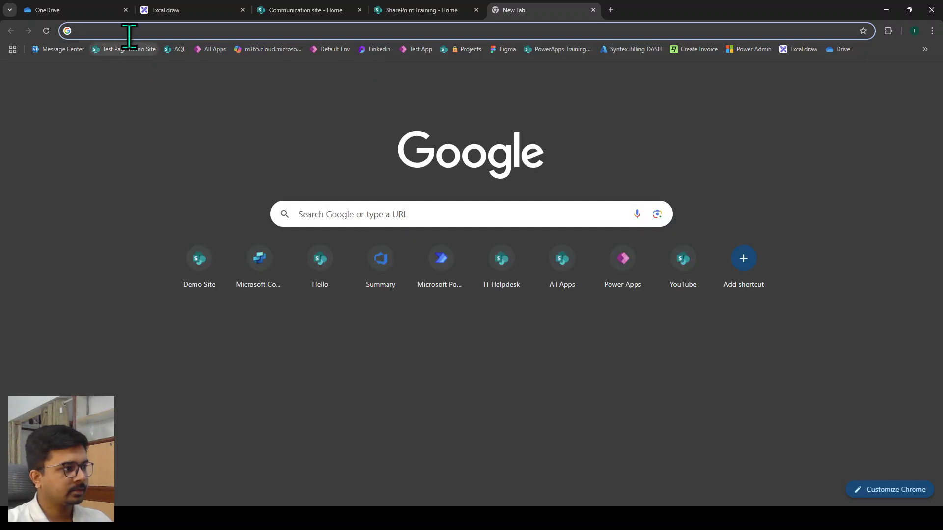
pyautogui.write('g')
pyautogui.press('BackSpace')
pyautogui.press('Down')
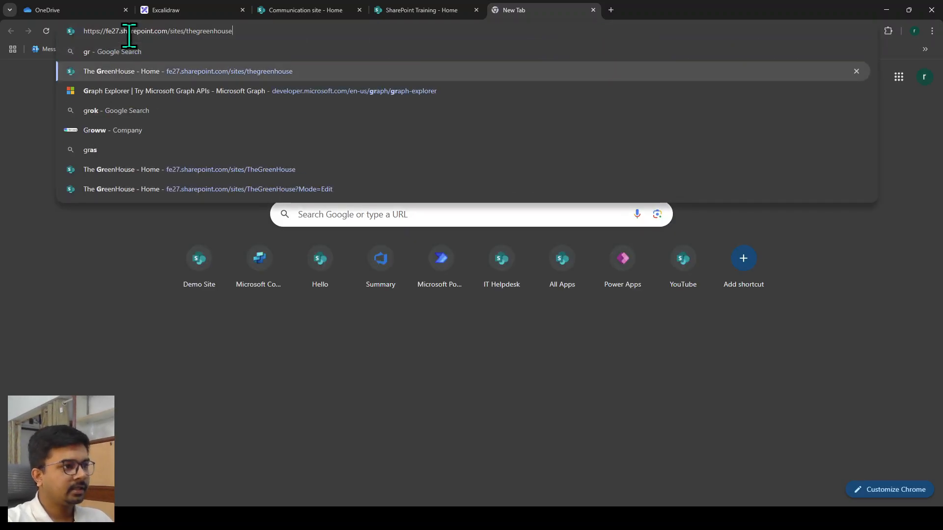
pyautogui.press('Return')
pyautogui.moveTo(536, 10)
pyautogui.mouseDown()
pyautogui.moveTo(410, 15)
pyautogui.moveTo(518, 12)
pyautogui.mouseUp()
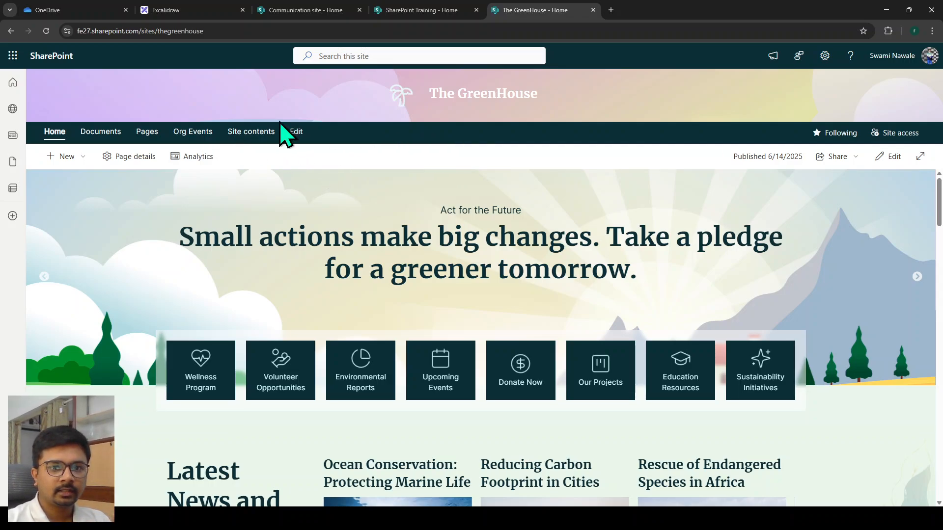
# Examine the GreenHouse home page's banner slides, quick link tiles and the Latest News and Initiatives carousel.
pyautogui.scroll(-3, 425, 197)
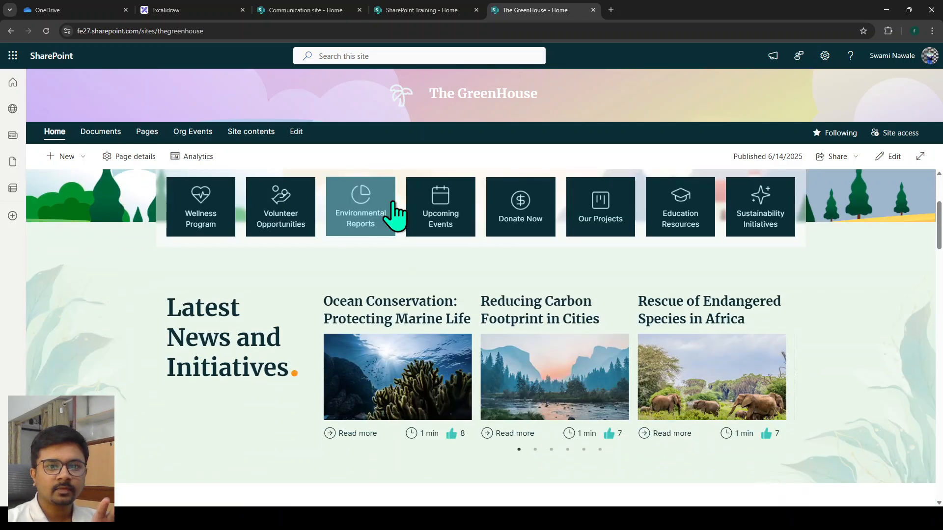
pyautogui.scroll(3, 396, 211)
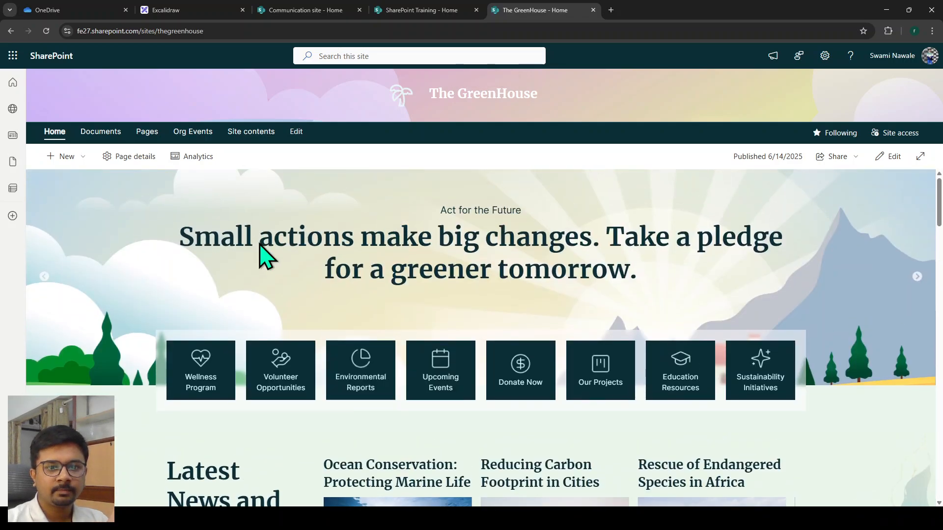
pyautogui.click(917, 277)
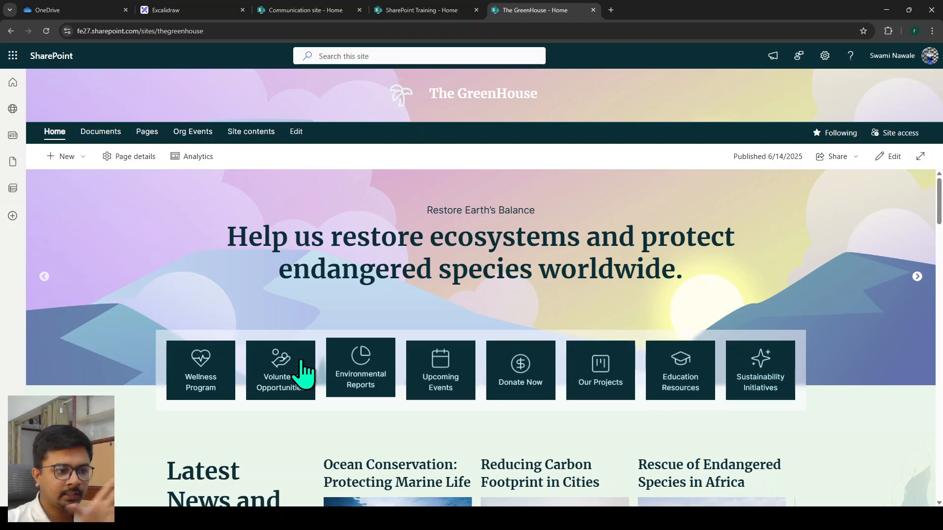
pyautogui.scroll(-5, 175, 358)
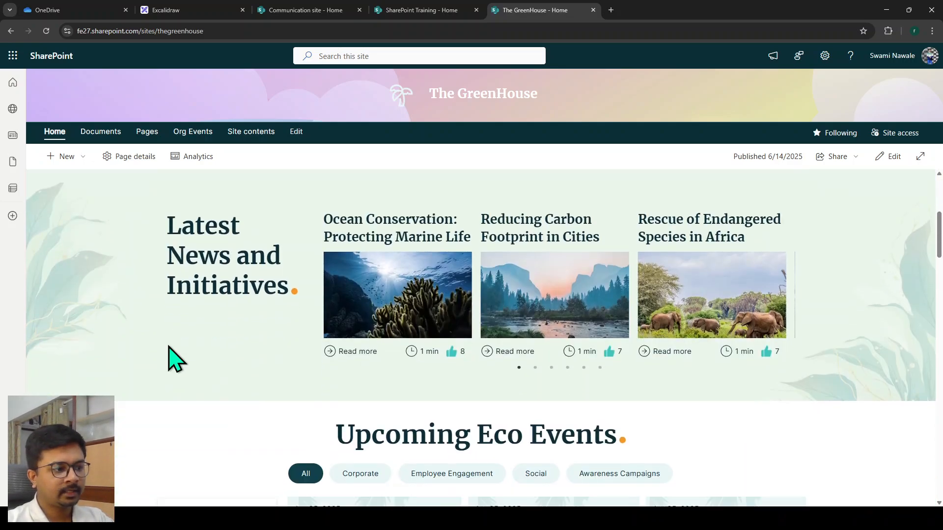
pyautogui.scroll(2, 172, 356)
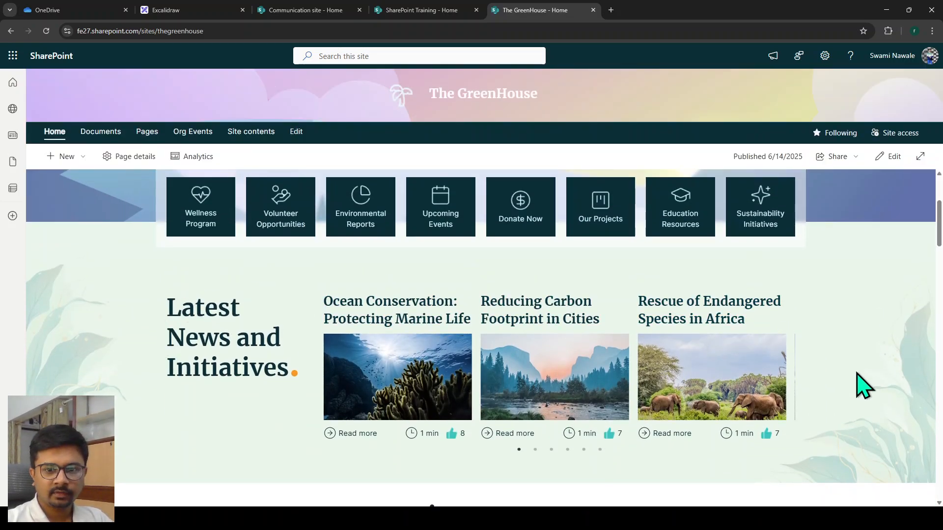
pyautogui.click(550, 451)
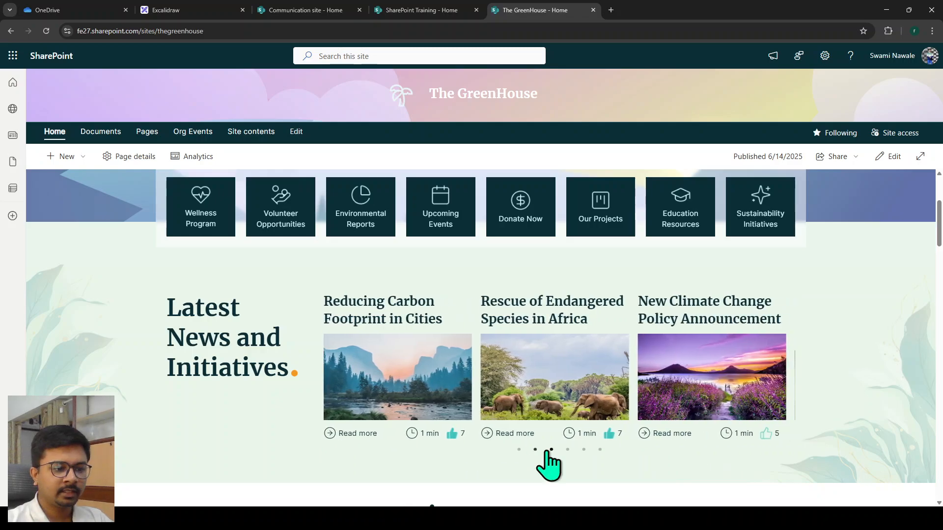
pyautogui.click(583, 450)
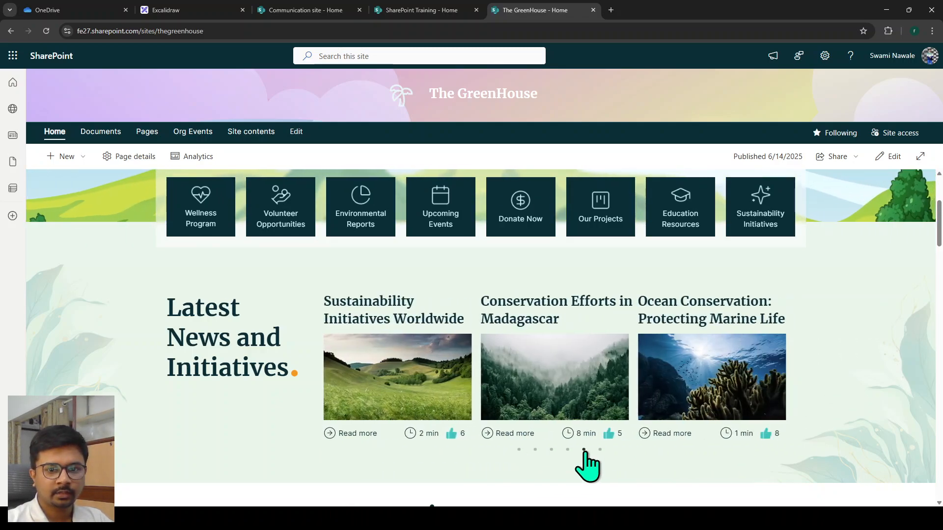
# Review the remaining GreenHouse sections from Upcoming Eco Events down to Our Mission and Our Vision, and close the site.
pyautogui.scroll(-6, 502, 446)
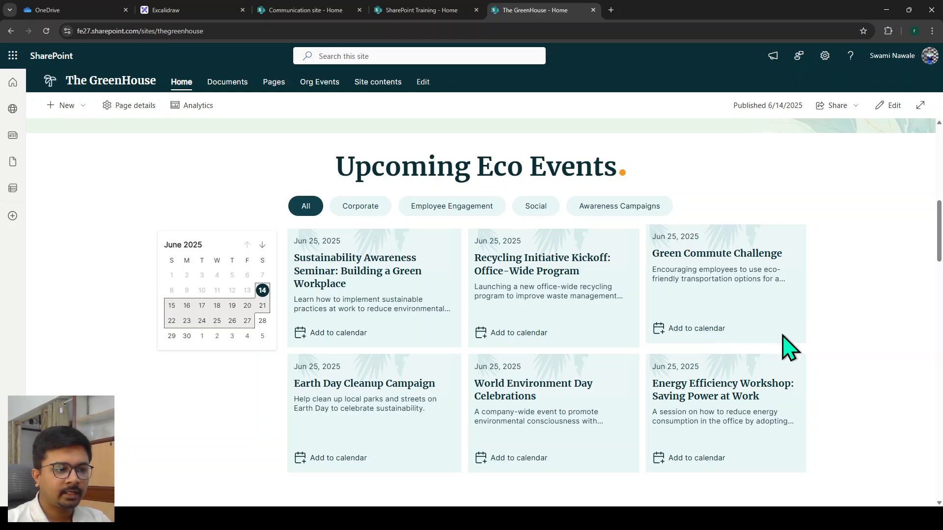
pyautogui.scroll(-4, 789, 347)
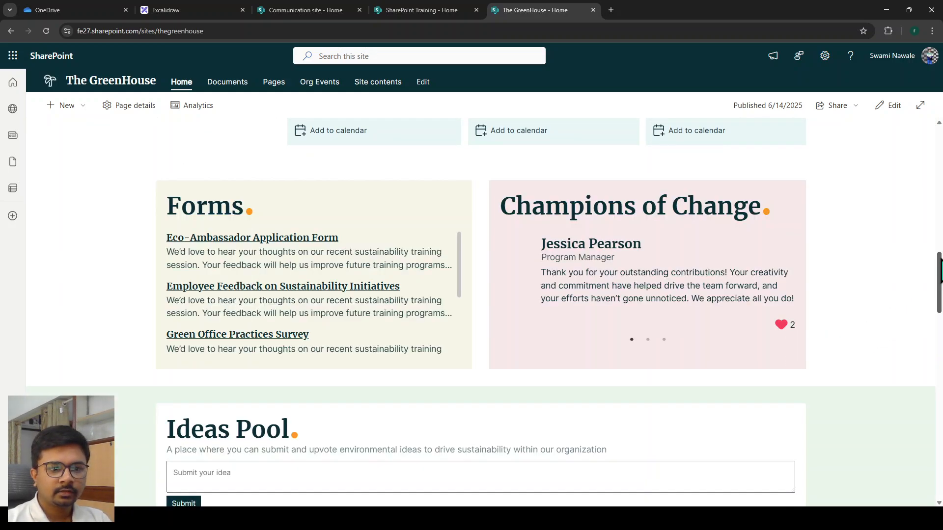
pyautogui.scroll(-3, 926, 294)
pyautogui.moveTo(939, 297); pyautogui.dragTo(938, 352)
pyautogui.scroll(-4, 480, 312)
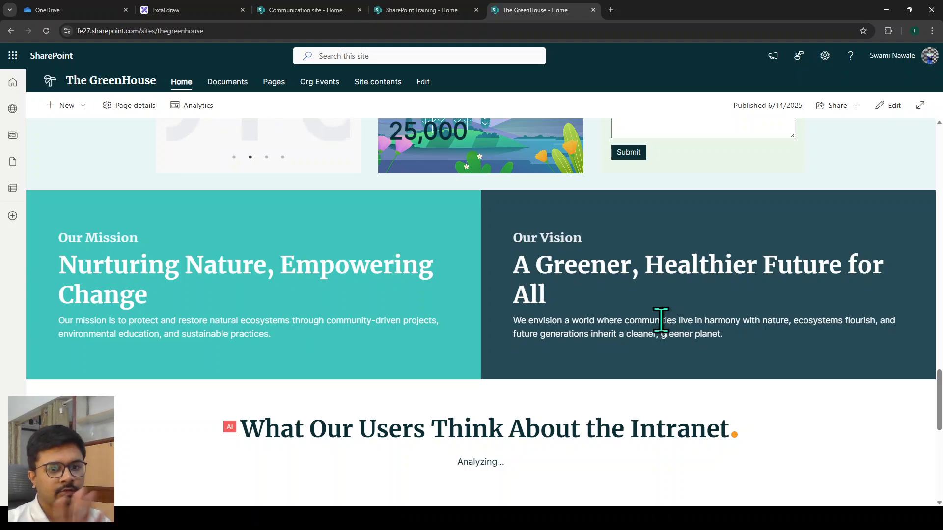
pyautogui.click(593, 10)
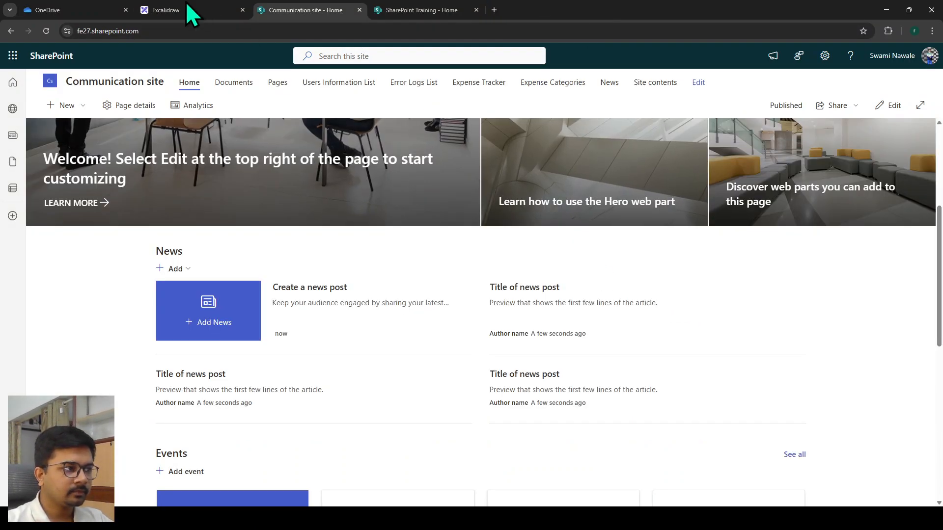
# Switch to the SharePoint Training site and open its home page for editing.
pyautogui.click(381, 9)
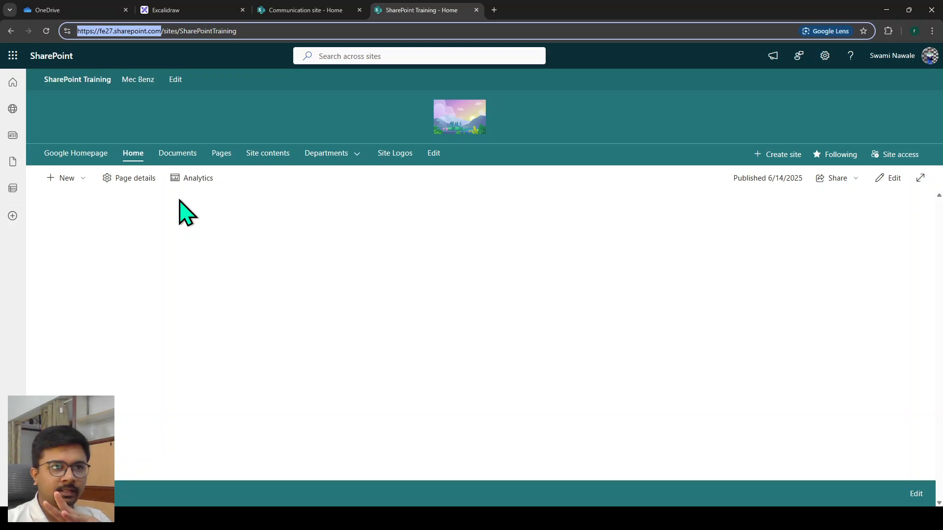
pyautogui.click(894, 186)
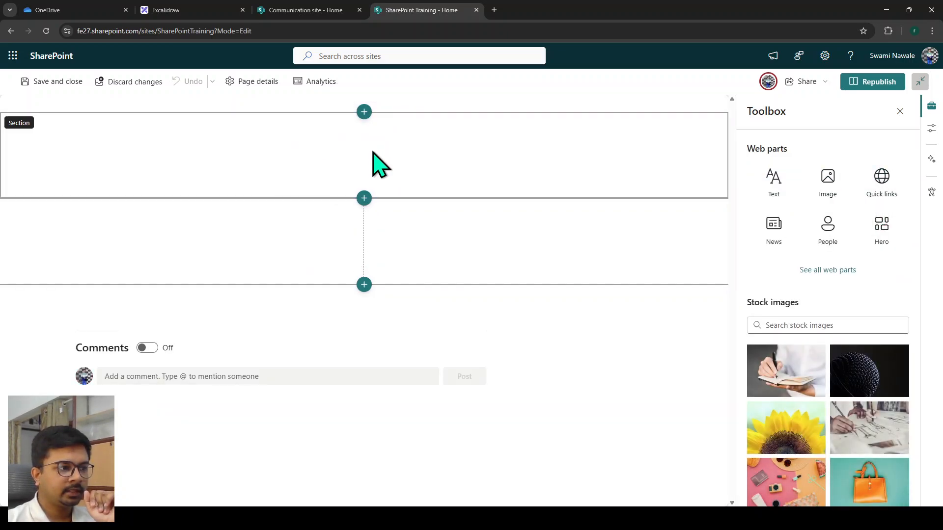
# Add a one-column section above the existing section on the SharePoint Training home page.
pyautogui.click(360, 115)
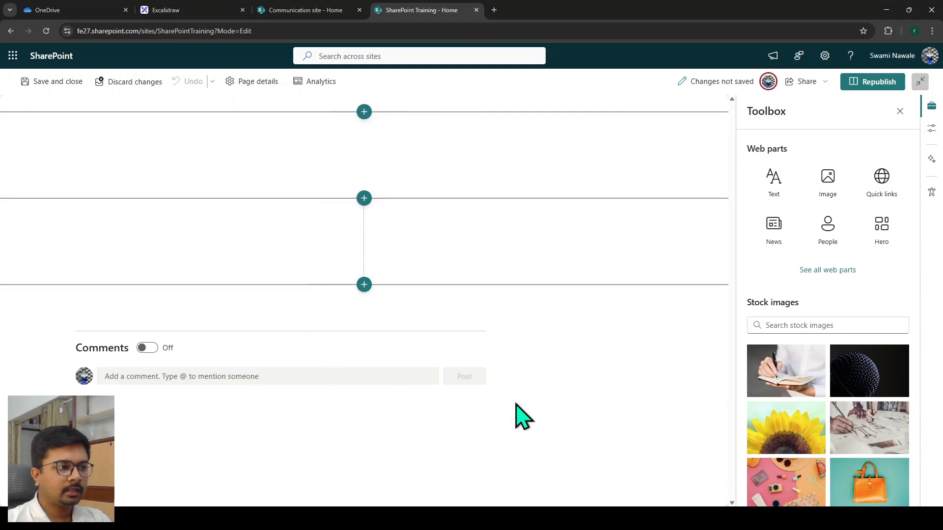
pyautogui.click(362, 115)
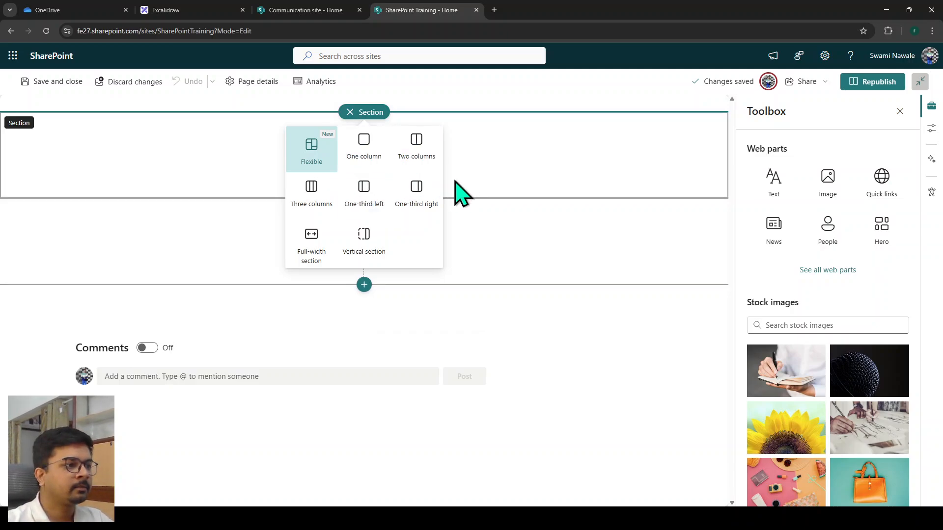
pyautogui.click(364, 147)
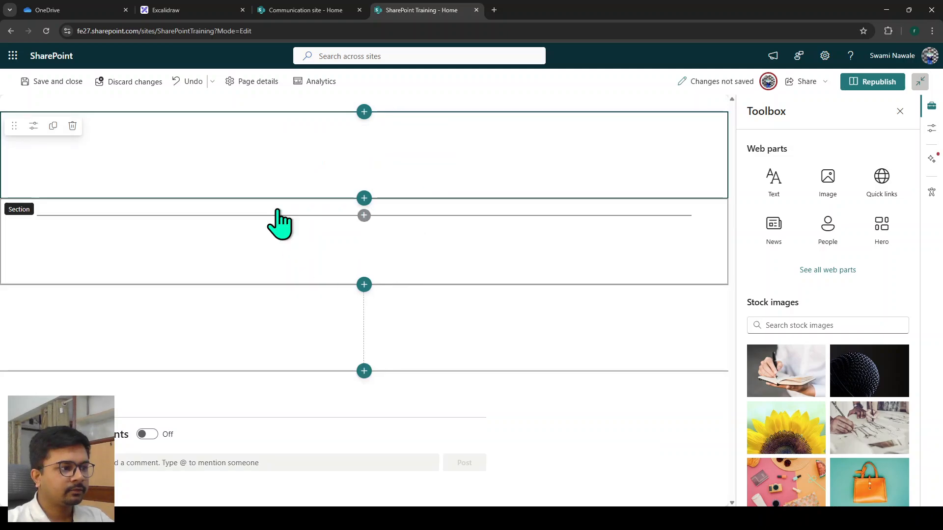
pyautogui.click(371, 218)
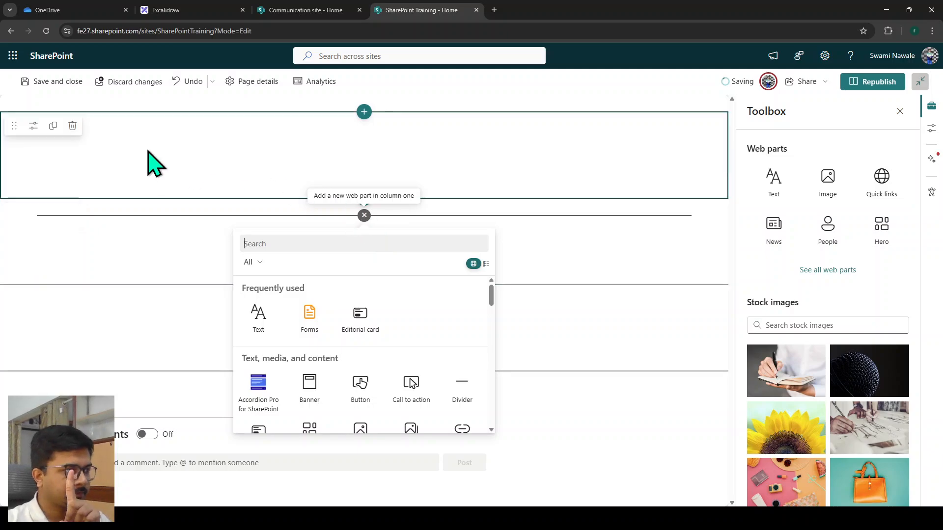
# Delete the empty one-column section just added at the top of the page.
pyautogui.click(69, 129)
pyautogui.click(70, 129)
pyautogui.click(73, 126)
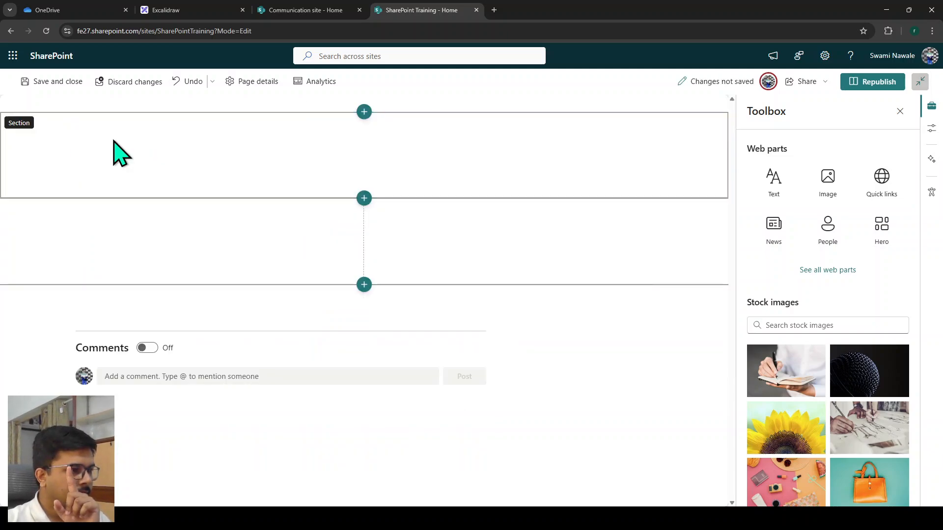
# Search the web parts for "hero" and add the standard Hero web part to the page's first section.
pyautogui.click(329, 132)
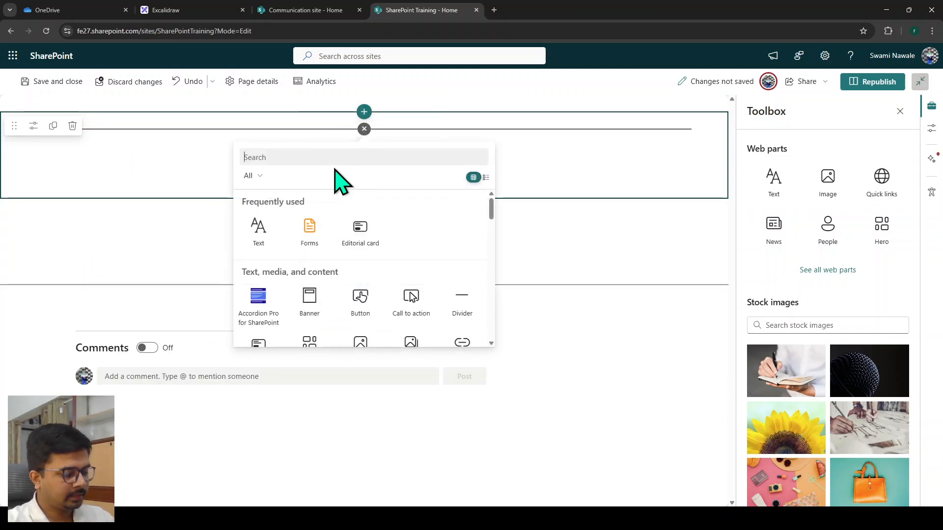
pyautogui.write('hero')
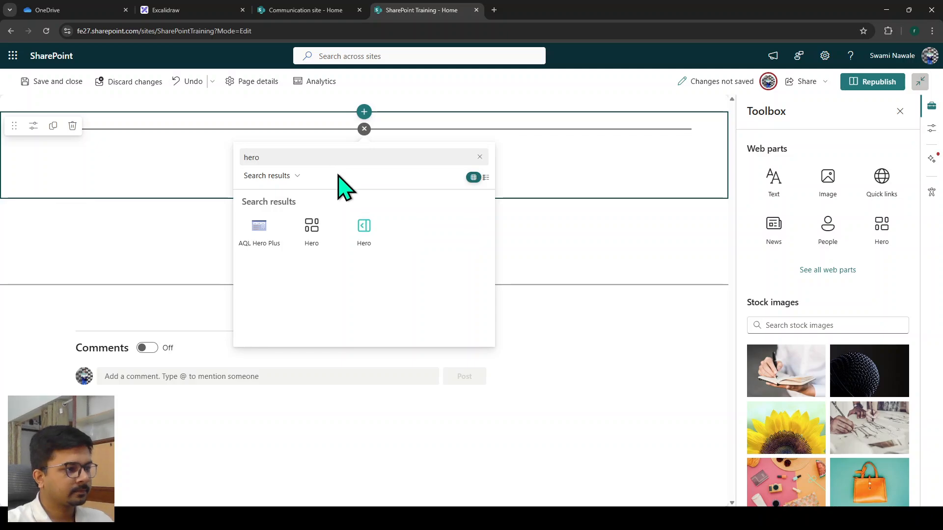
pyautogui.click(311, 235)
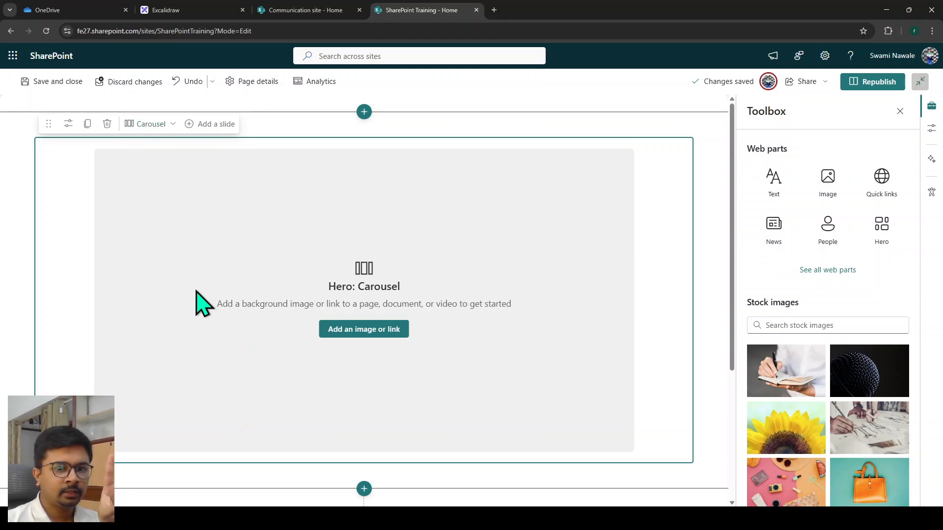
# Open the Hero web part's properties, try the Tiles layout and set the layout to Layers.
pyautogui.click(68, 124)
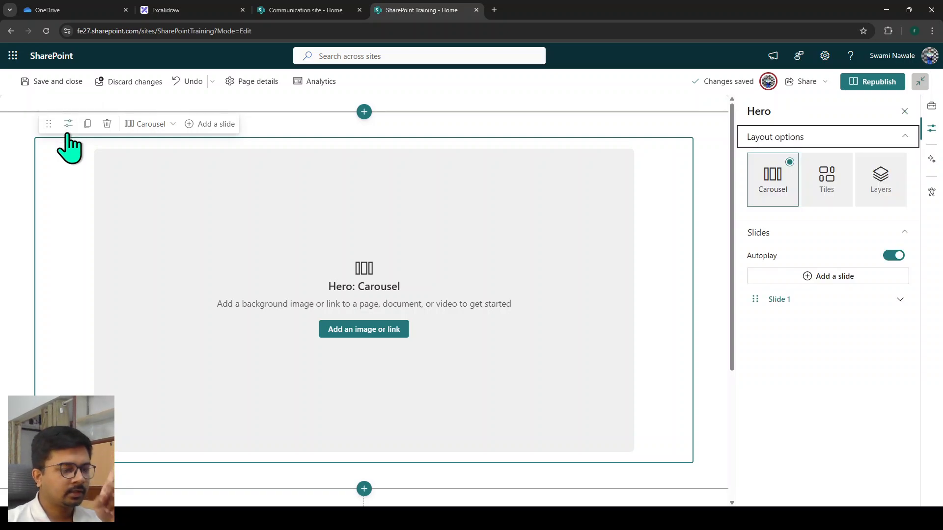
pyautogui.click(826, 189)
pyautogui.click(884, 196)
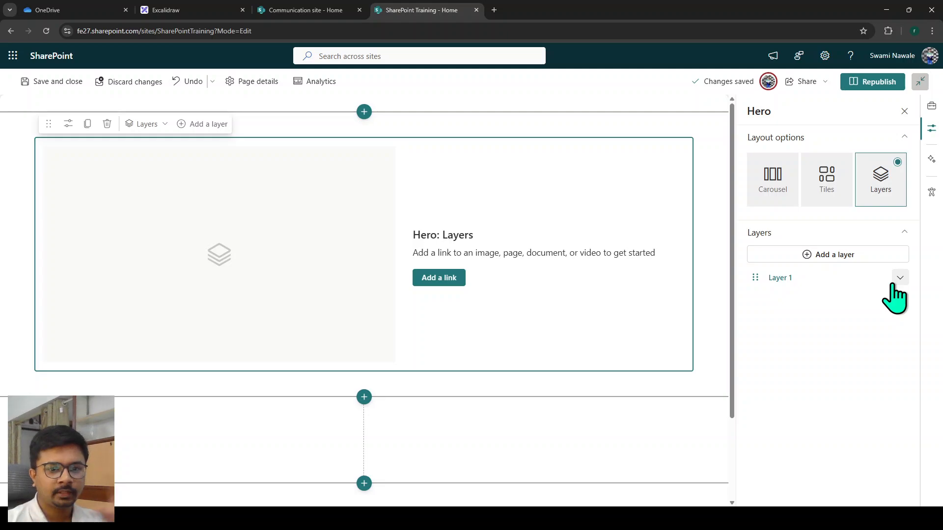
# Duplicate the Hero web part and delete the upper of the two copies.
pyautogui.click(87, 124)
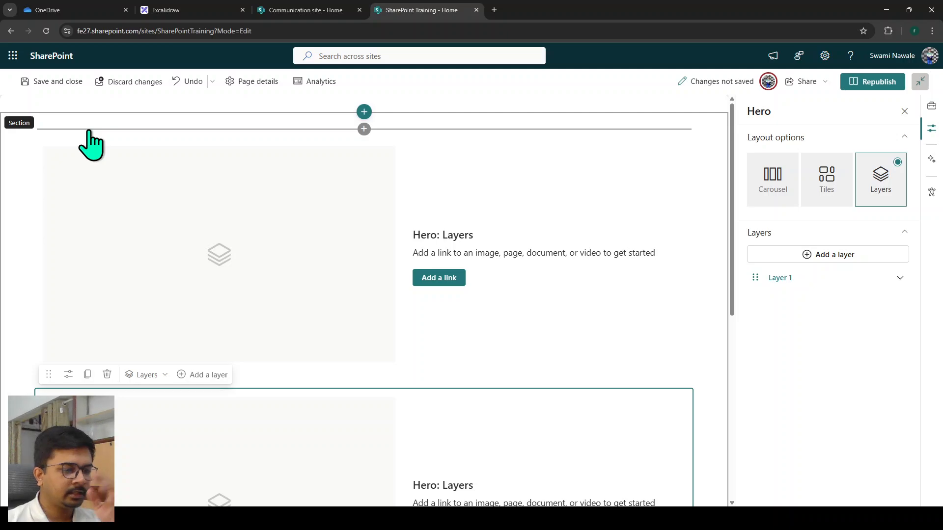
pyautogui.click(90, 151)
pyautogui.click(107, 126)
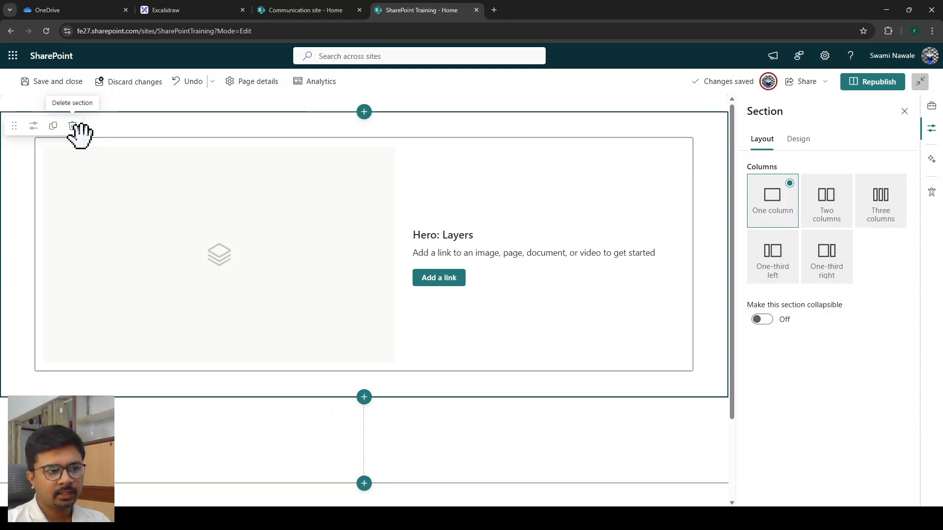
# Add a two-column section below the Hero section and place an Image gallery web part in its first column.
pyautogui.scroll(-2, 84, 138)
pyautogui.click(363, 294)
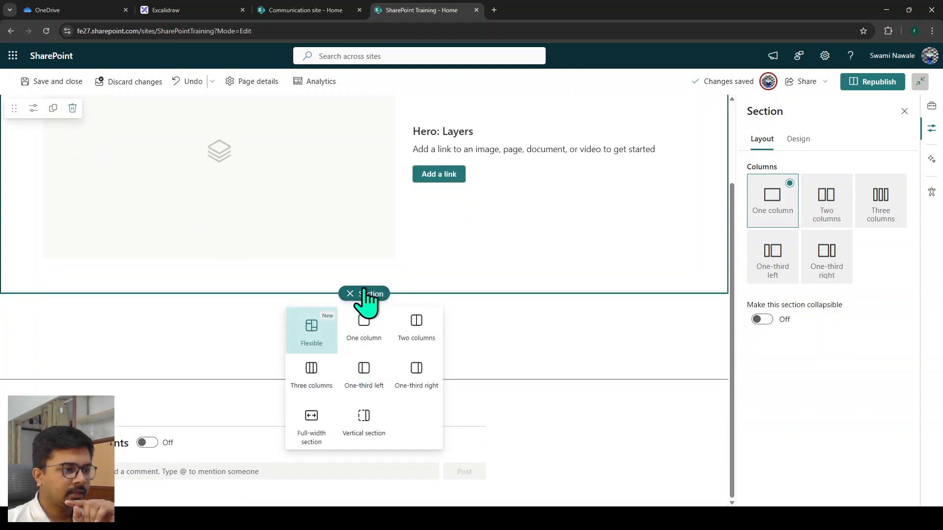
pyautogui.click(417, 322)
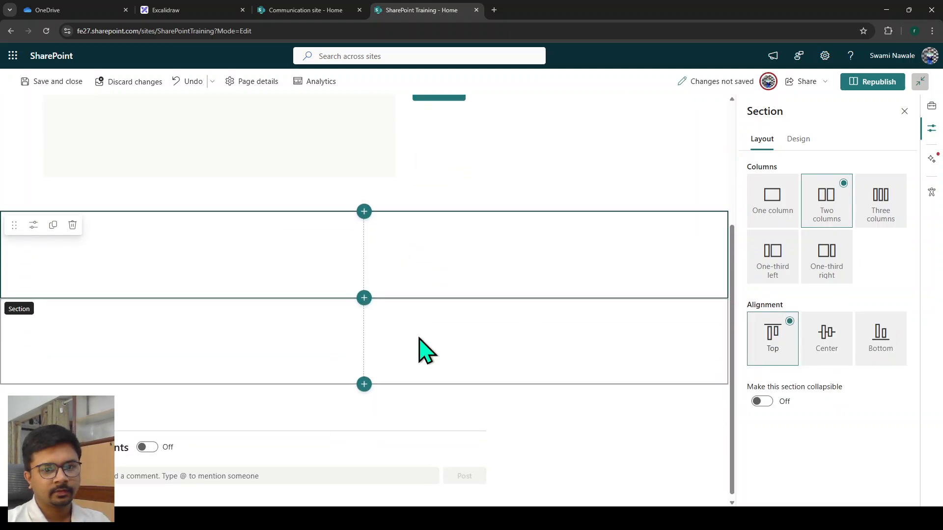
pyautogui.click(197, 229)
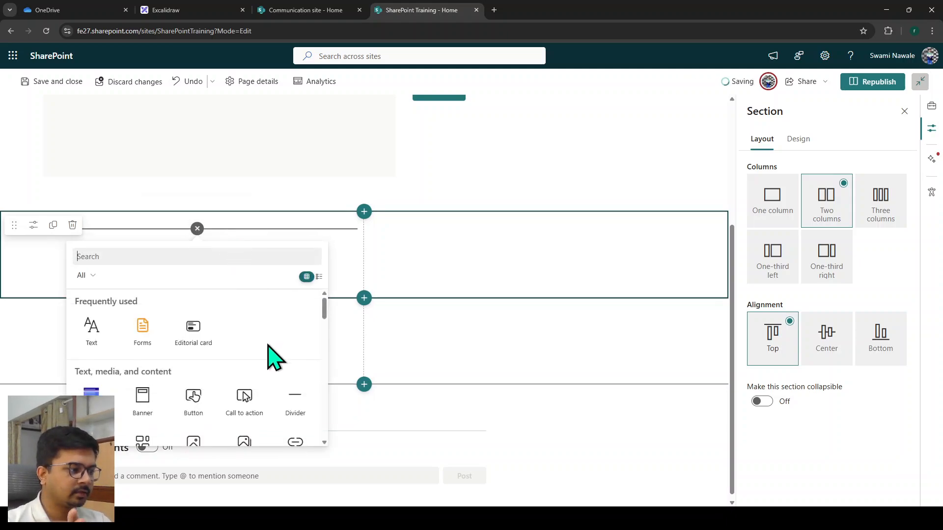
pyautogui.scroll(-2, 267, 357)
pyautogui.click(256, 377)
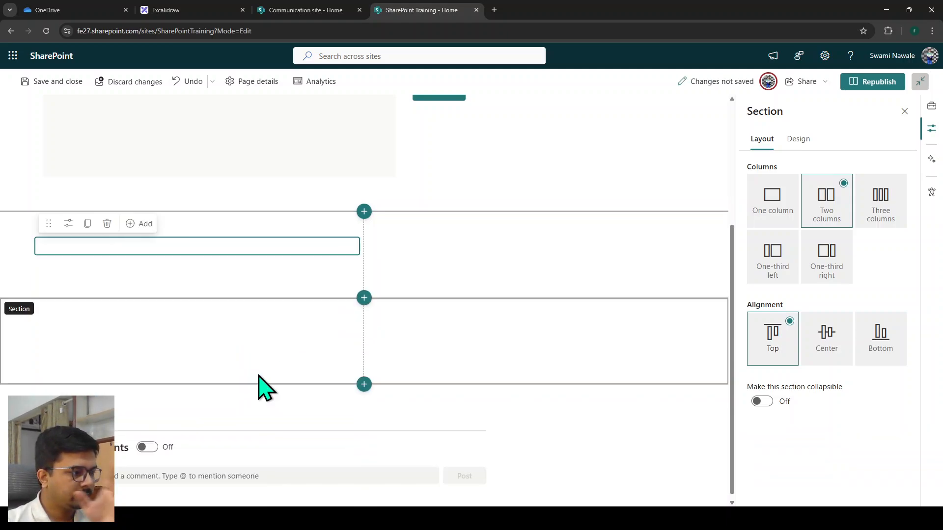
# Search the web parts for "coun" and add the Countdown Timer to the second column, beside the Image gallery.
pyautogui.click(493, 230)
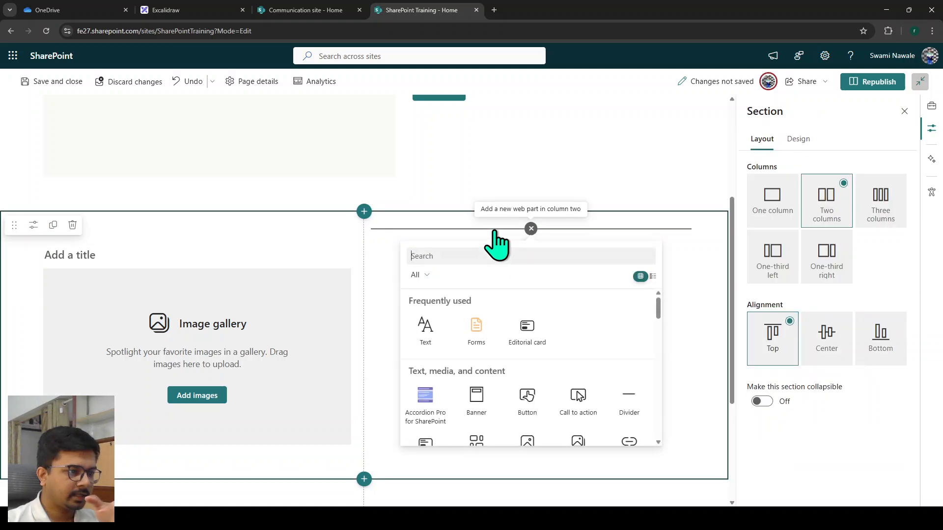
pyautogui.scroll(-3, 543, 395)
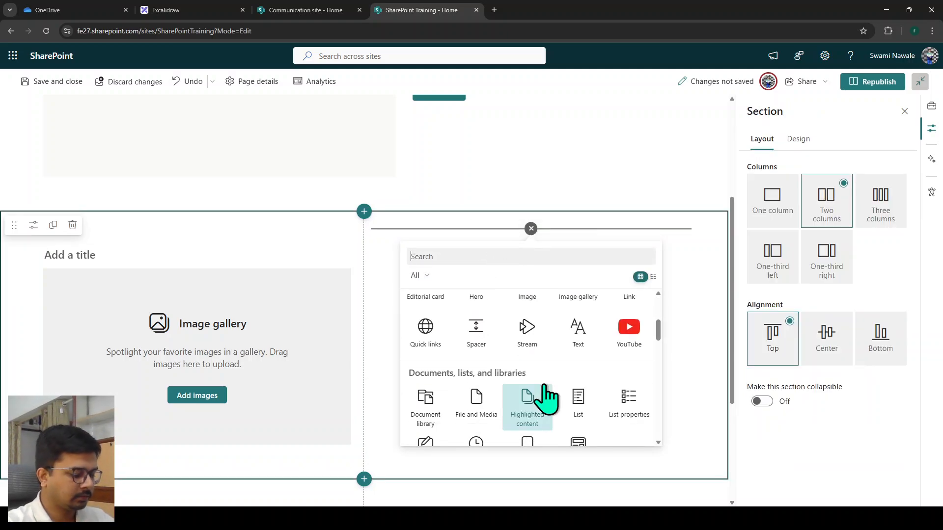
pyautogui.write('coun')
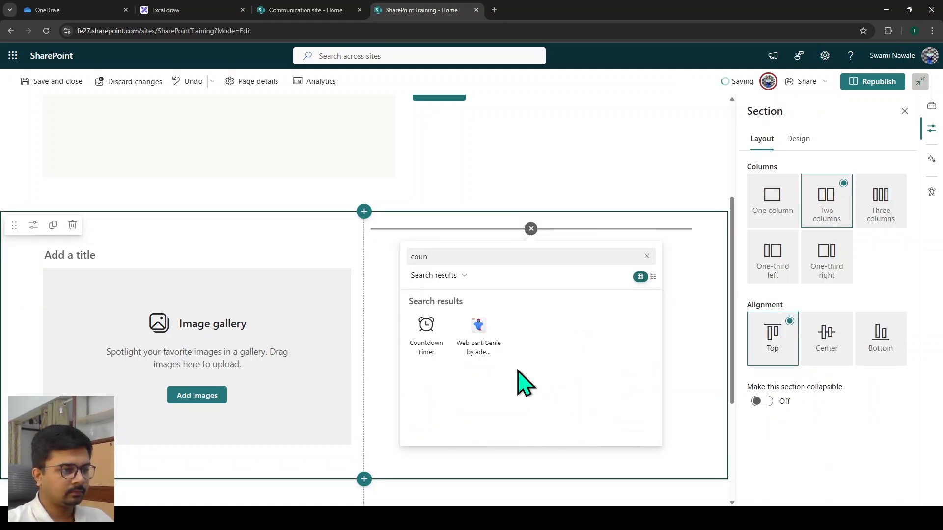
pyautogui.click(439, 346)
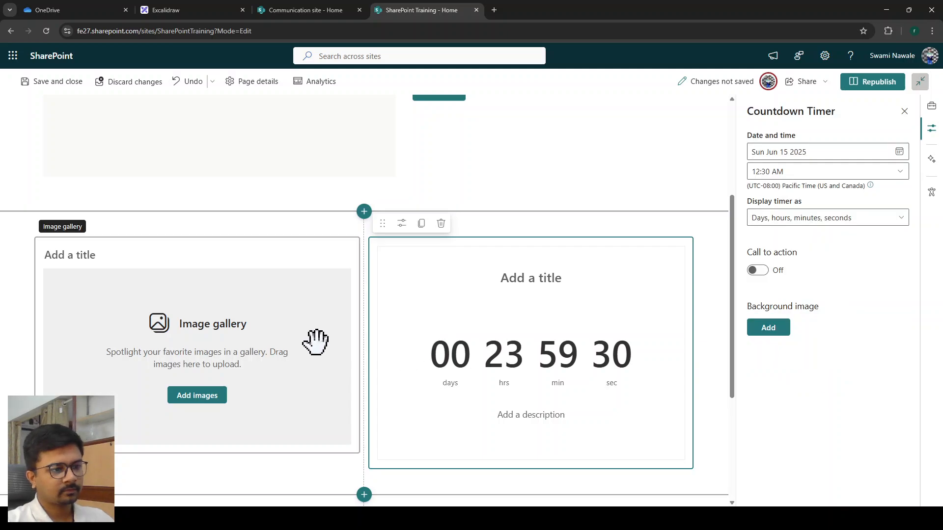
# Add a three-column section below the Countdown Timer section and place a YouTube web part in its first column.
pyautogui.scroll(-3, 290, 340)
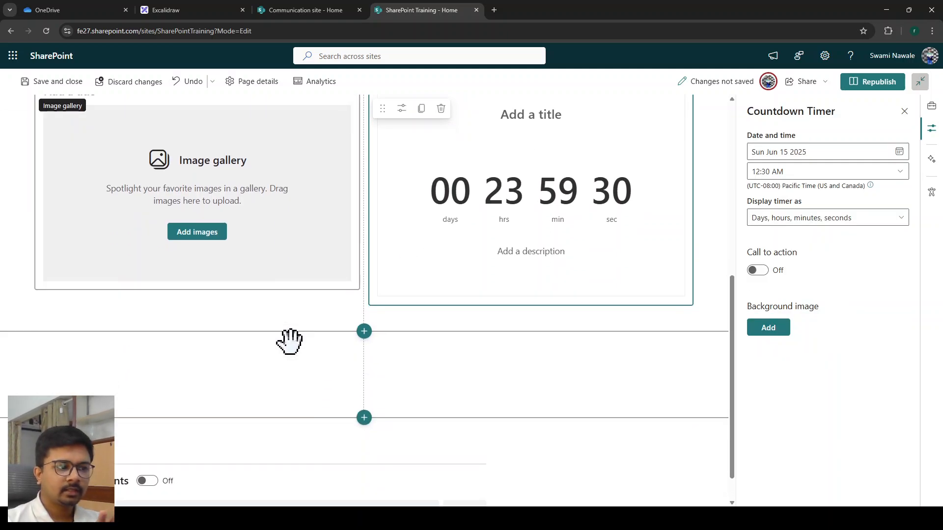
pyautogui.click(366, 332)
pyautogui.click(310, 417)
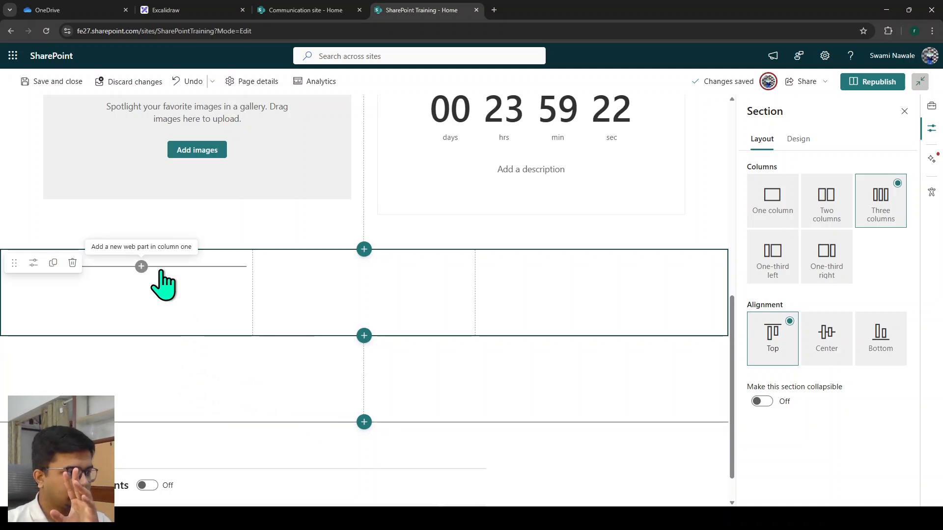
pyautogui.click(160, 273)
pyautogui.write('you')
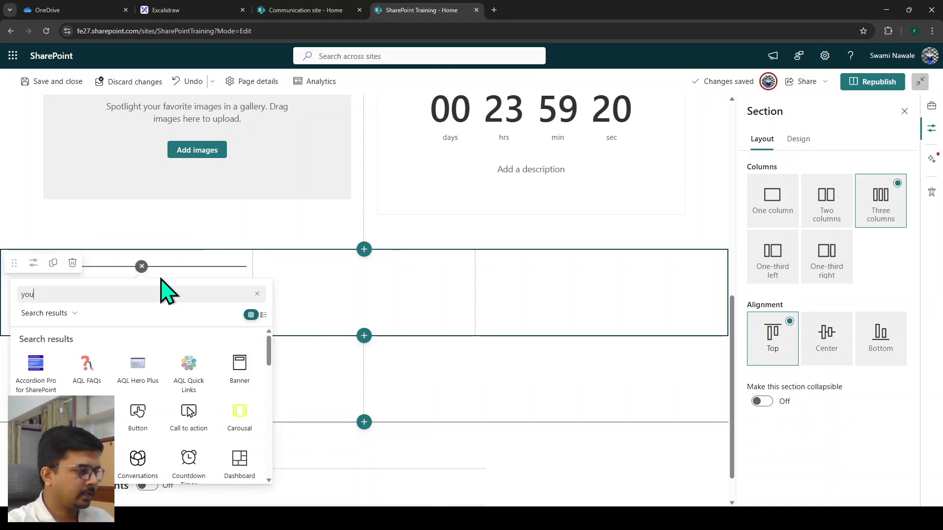
pyautogui.click(36, 364)
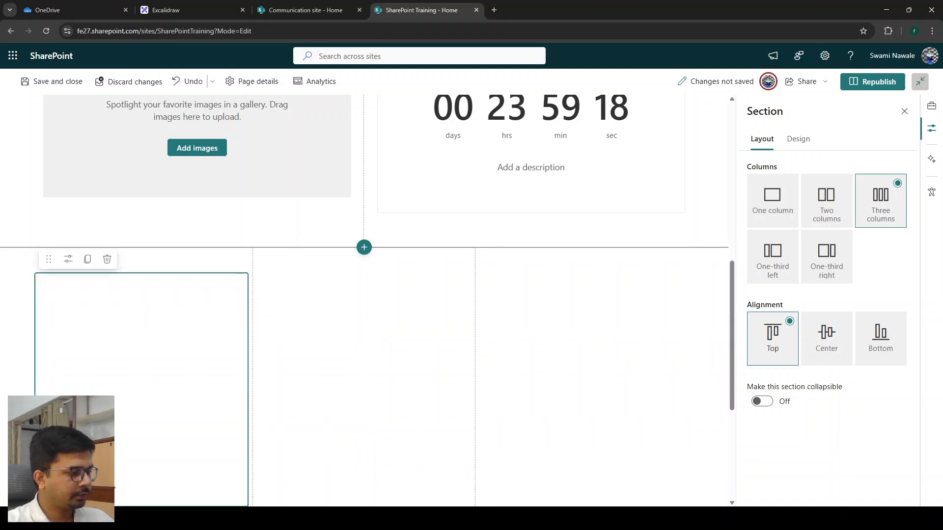
# Add an Editorial card to the second column and a Document library web part to the third column of the three-column section.
pyautogui.click(363, 265)
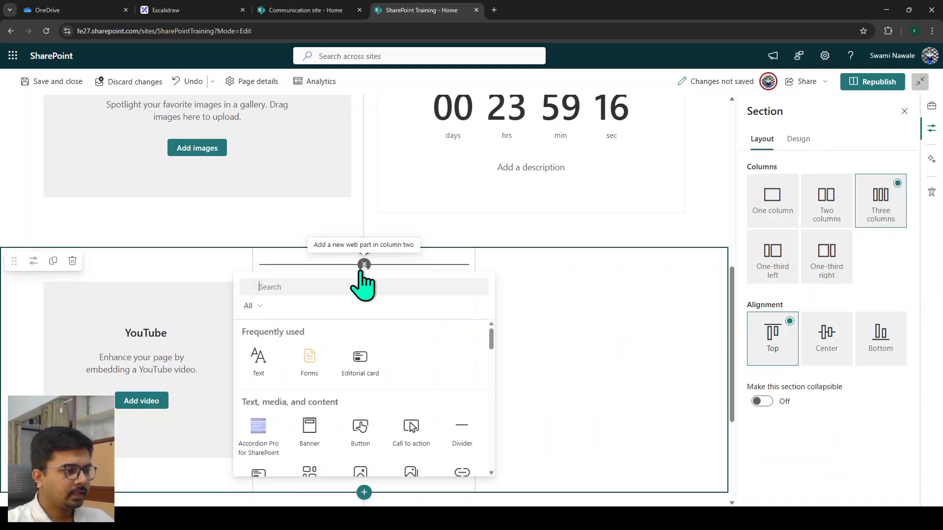
pyautogui.click(364, 381)
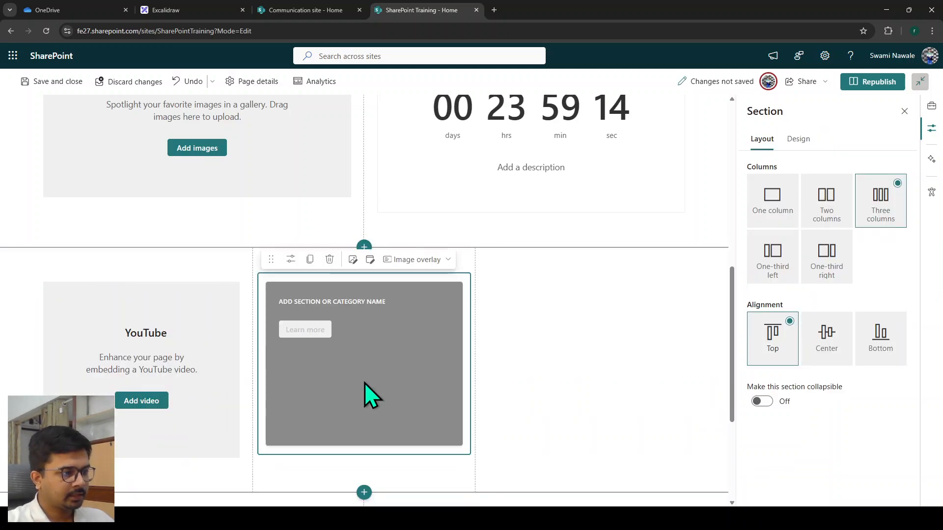
pyautogui.click(586, 266)
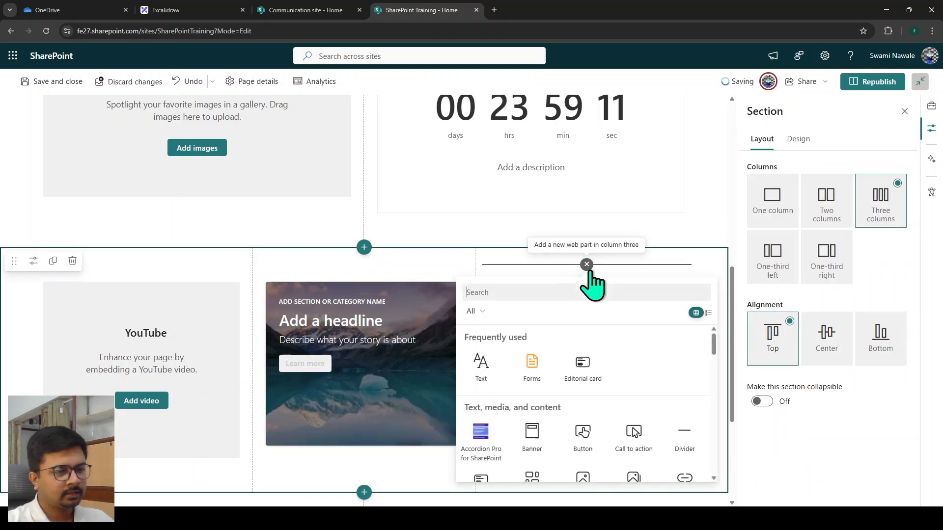
pyautogui.scroll(-3, 595, 442)
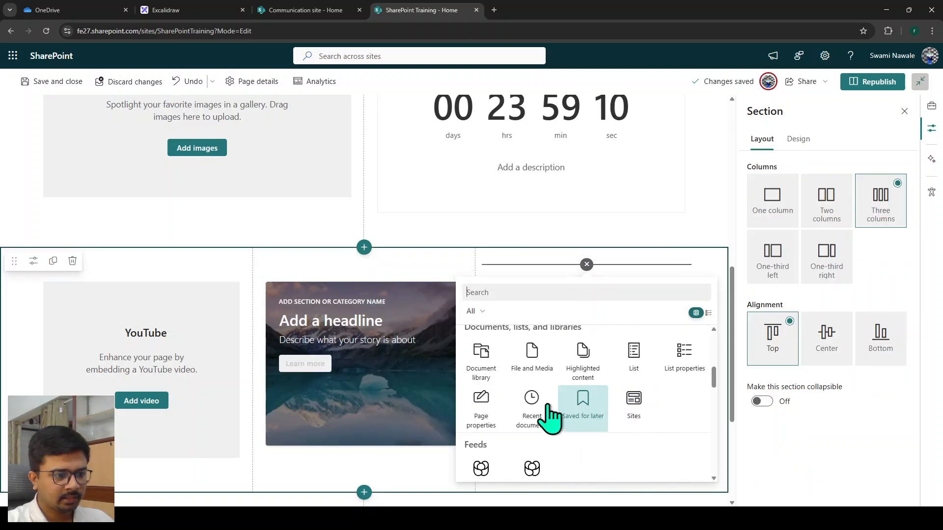
pyautogui.click(482, 371)
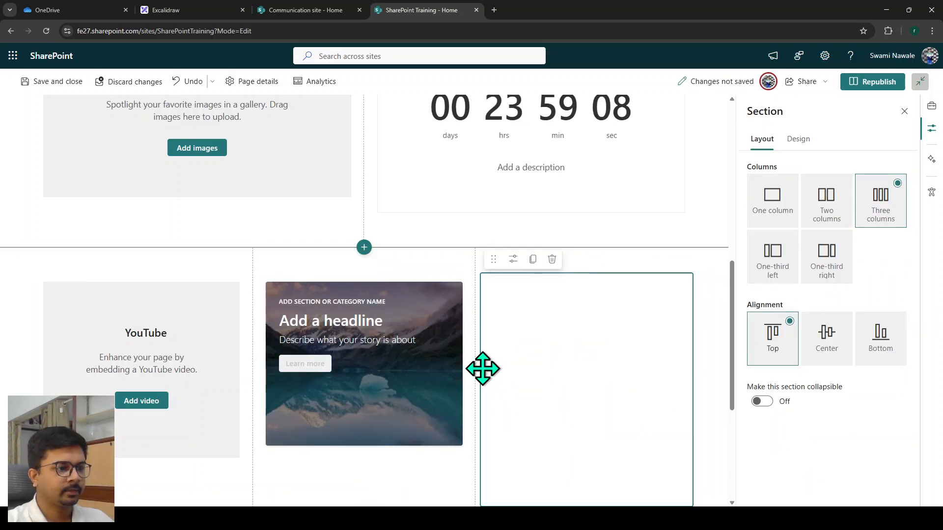
pyautogui.scroll(-2, 631, 408)
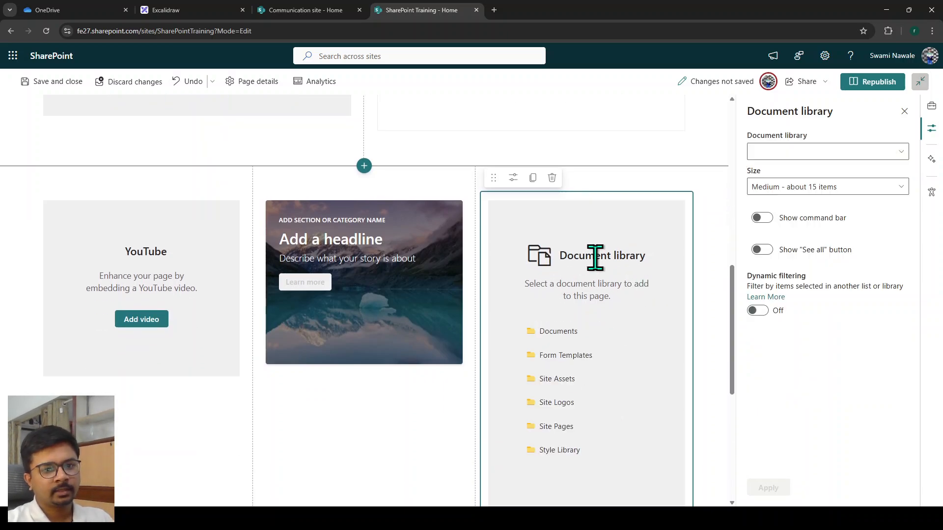
# Set the Document library web part to show the Site Logos library, check its size options, and apply the settings.
pyautogui.click(800, 153)
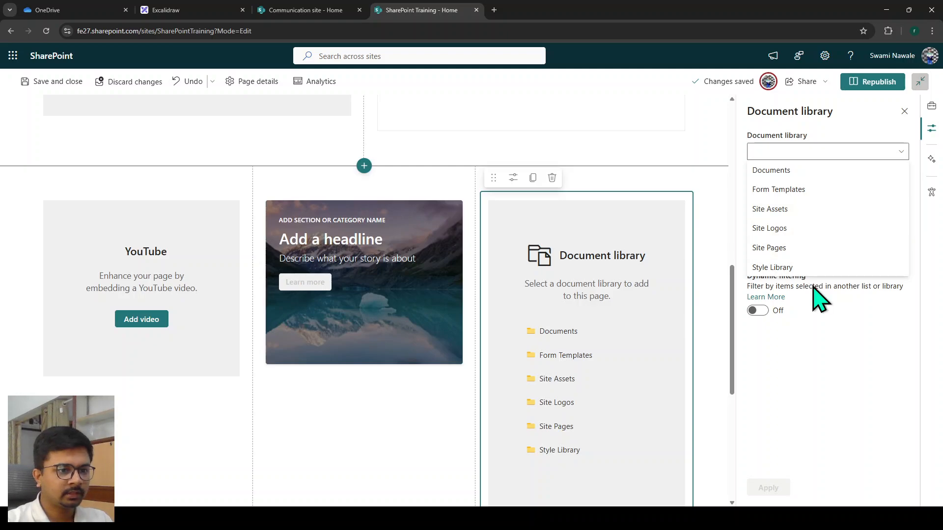
pyautogui.click(796, 228)
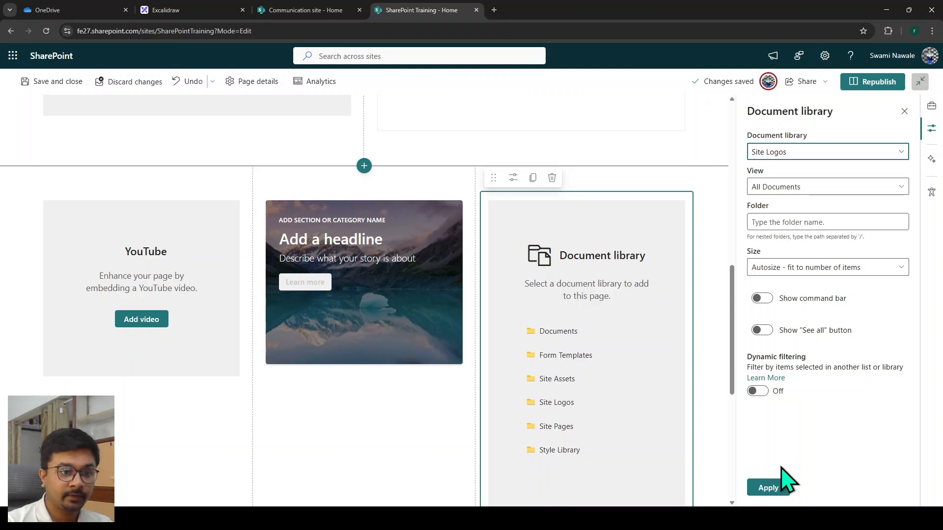
pyautogui.click(780, 271)
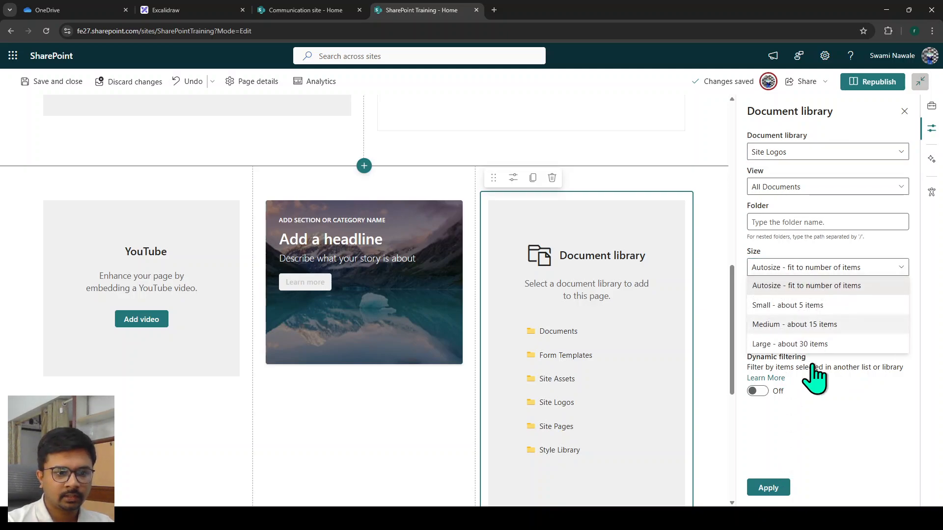
pyautogui.click(820, 423)
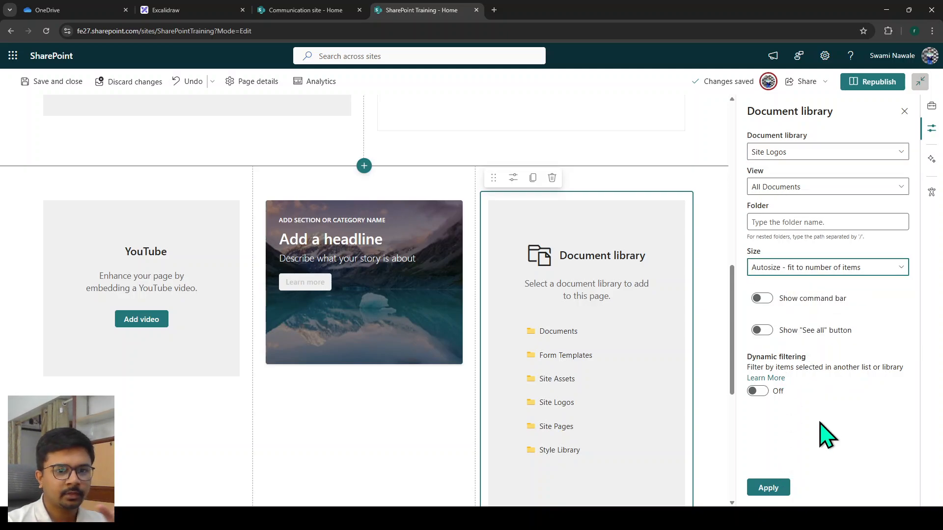
pyautogui.click(781, 487)
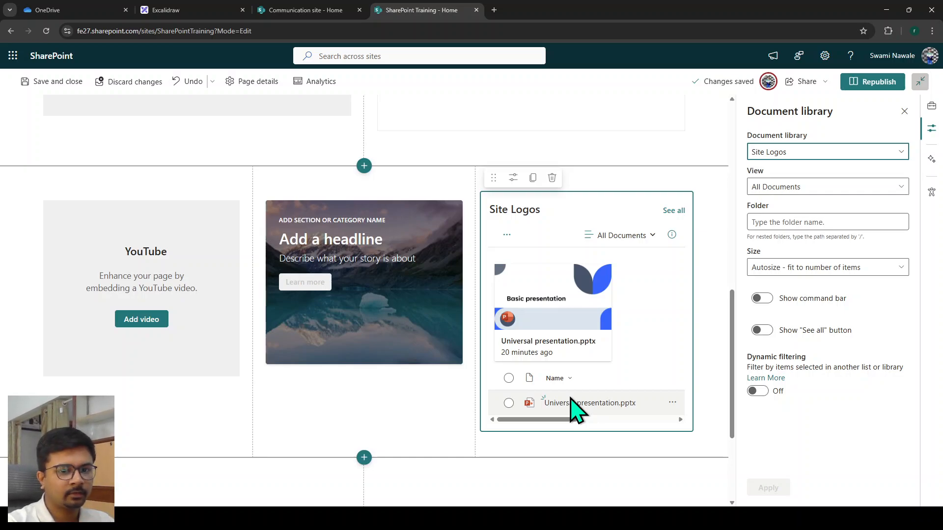
# Add a Flexible section directly below the three-column section.
pyautogui.scroll(-2, 575, 410)
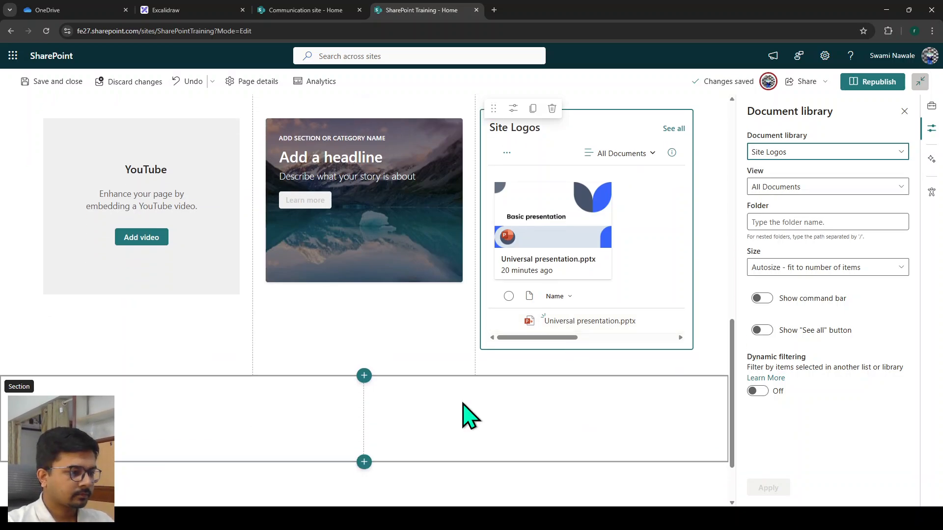
pyautogui.click(364, 376)
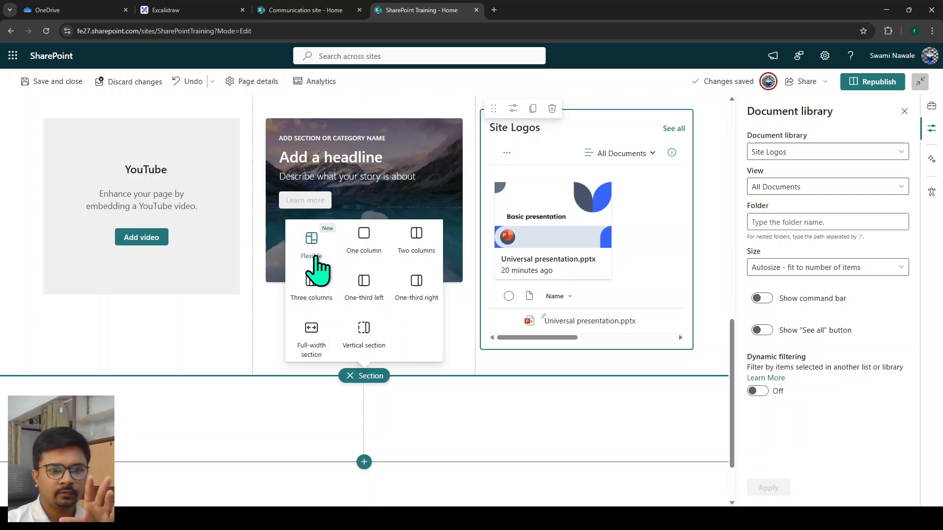
pyautogui.click(314, 260)
# Swap the Image gallery and the Countdown Timer between the two columns of their section.
pyautogui.scroll(4, 309, 278)
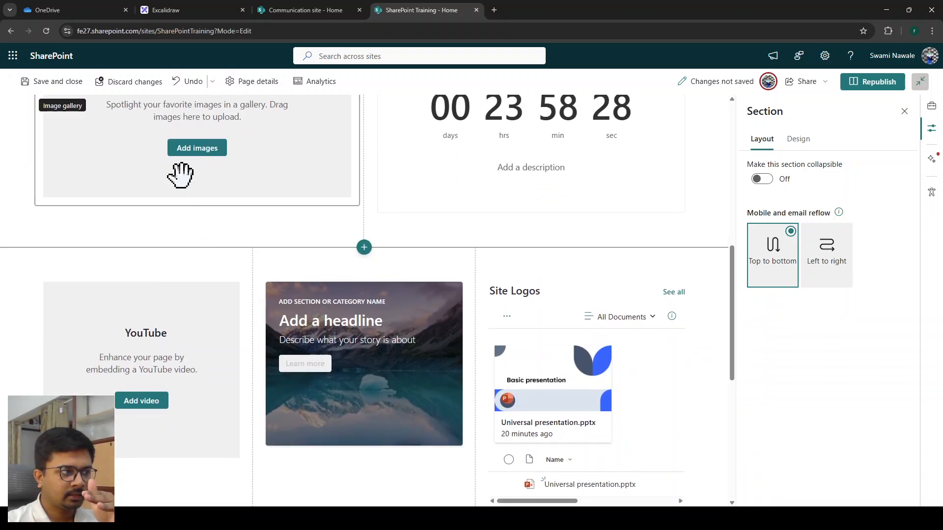
pyautogui.click(181, 174)
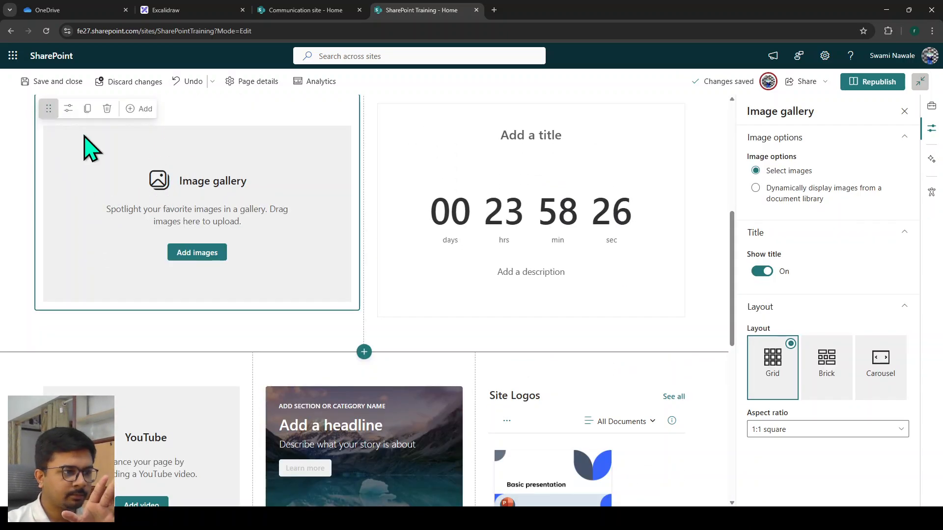
pyautogui.moveTo(89, 148); pyautogui.dragTo(497, 323)
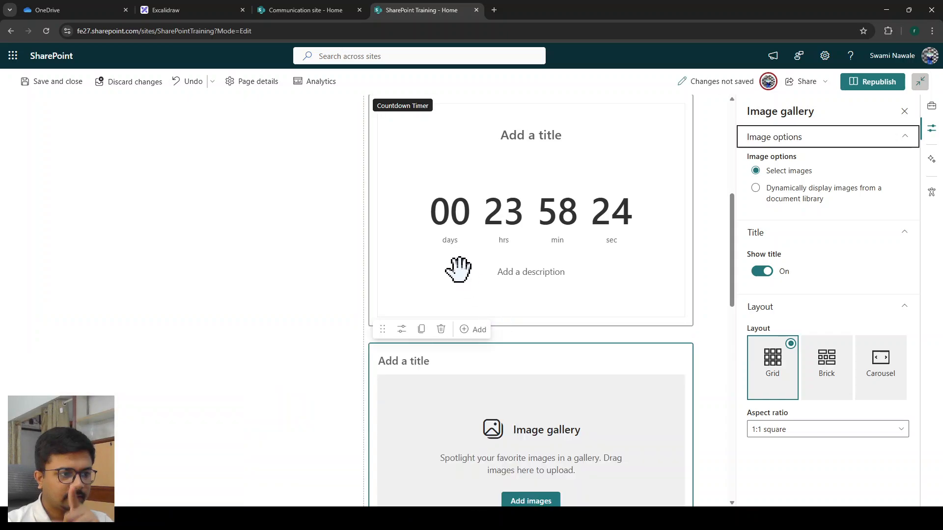
pyautogui.scroll(4, 457, 269)
pyautogui.click(382, 246)
pyautogui.moveTo(381, 245); pyautogui.dragTo(130, 282)
pyautogui.scroll(-2, 227, 305)
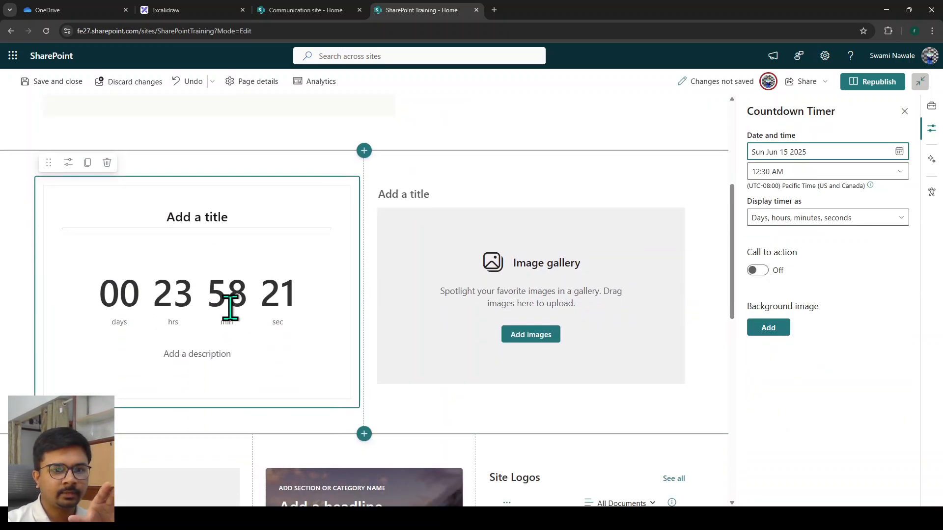
# Increase the height of the empty flexible section by extending its lower edge, and view its design options.
pyautogui.scroll(-3, 231, 308)
pyautogui.scroll(-8, 229, 306)
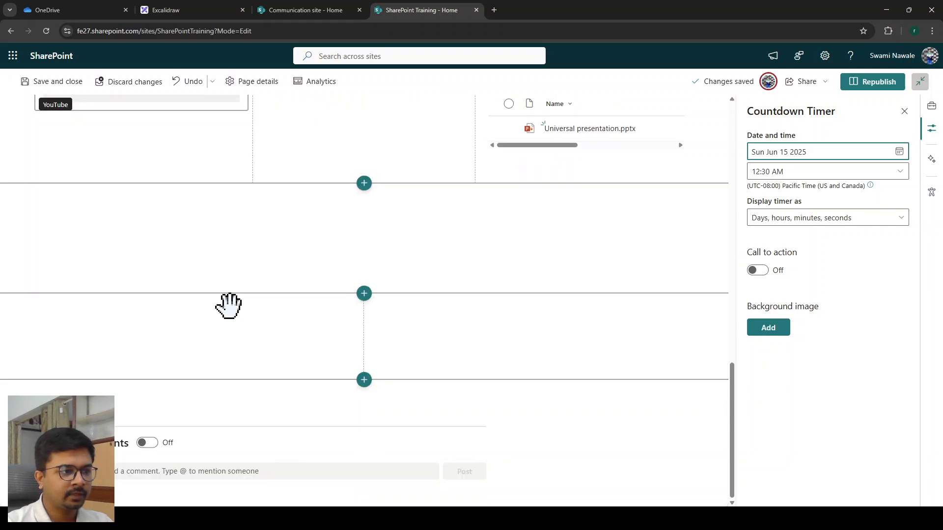
pyautogui.click(432, 273)
pyautogui.moveTo(678, 293); pyautogui.dragTo(677, 469)
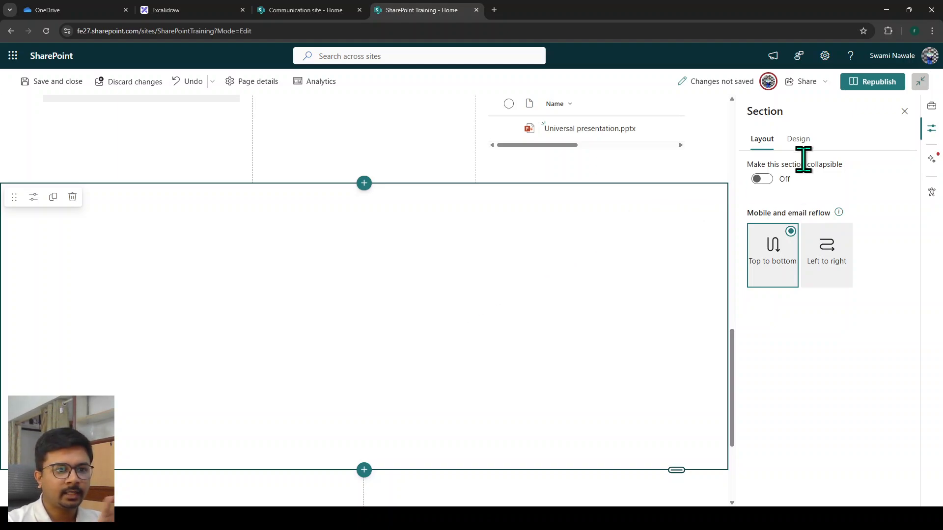
pyautogui.click(798, 140)
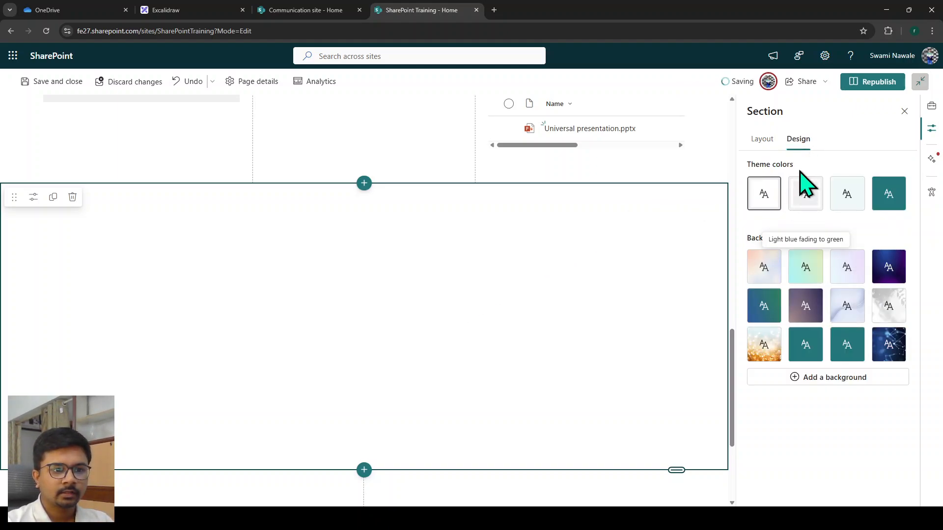
# Add a Quick links web part to the flexible section and place it in the section's upper-left corner.
pyautogui.click(931, 106)
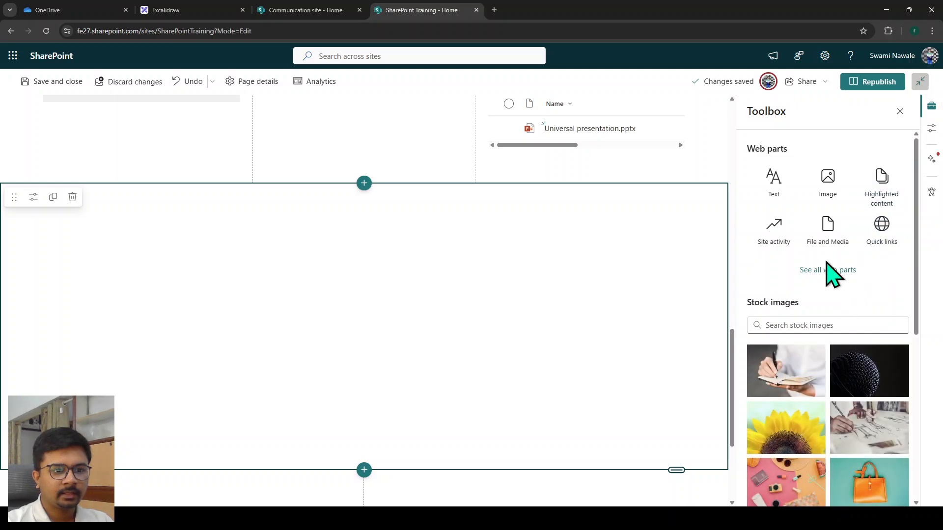
pyautogui.moveTo(881, 238); pyautogui.dragTo(106, 230)
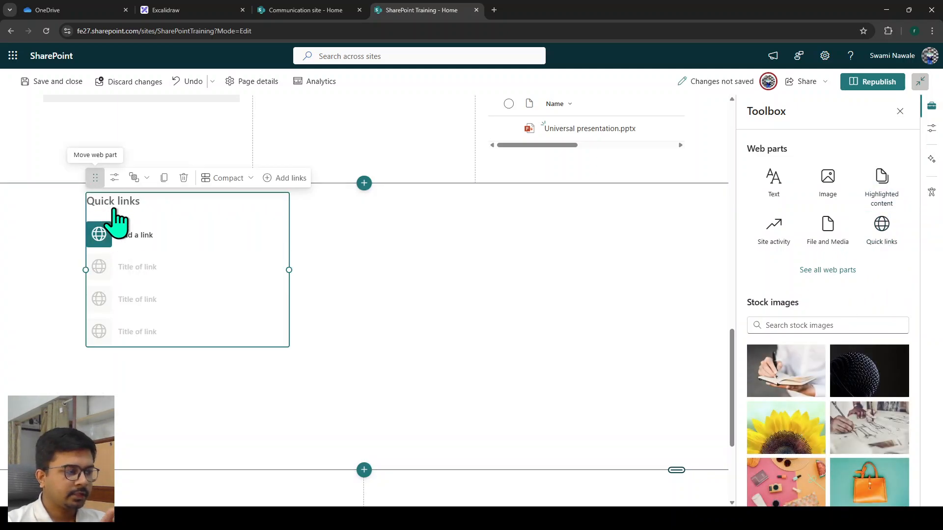
pyautogui.moveTo(96, 179); pyautogui.dragTo(128, 225)
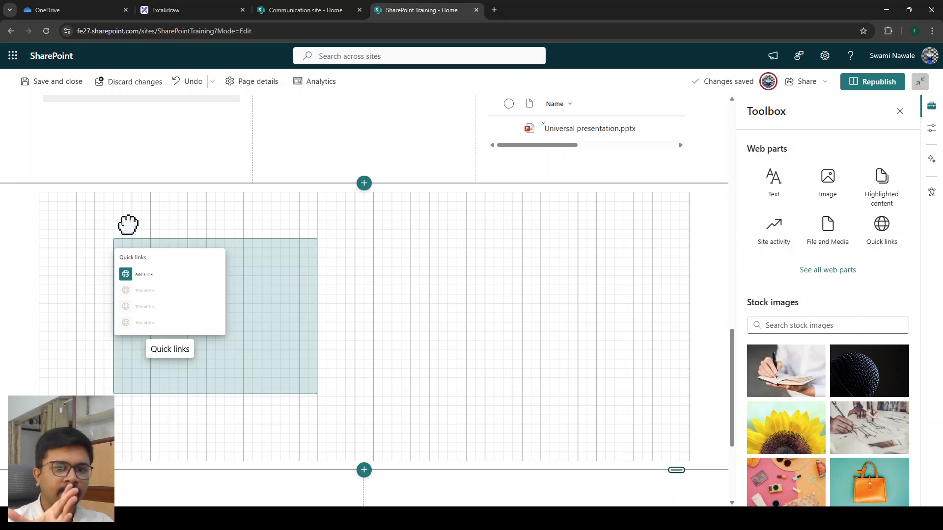
pyautogui.moveTo(128, 225); pyautogui.dragTo(50, 188)
# Move the Site Logos document library web part from the three-column section into the right side of the flexible section.
pyautogui.scroll(3, 272, 333)
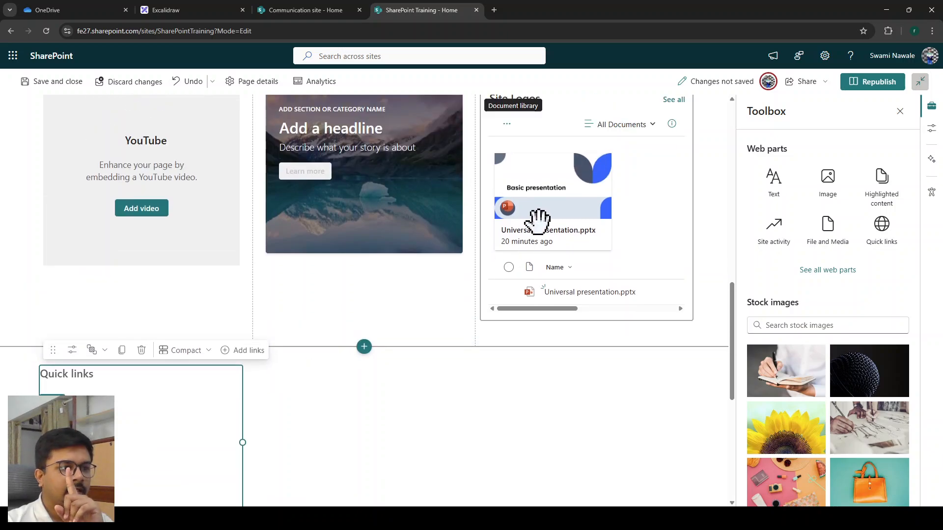
pyautogui.click(539, 233)
pyautogui.moveTo(487, 109); pyautogui.dragTo(488, 370)
# Move the headline image card into the middle of the flexible section and widen it, and add a Text web part above it.
pyautogui.click(320, 165)
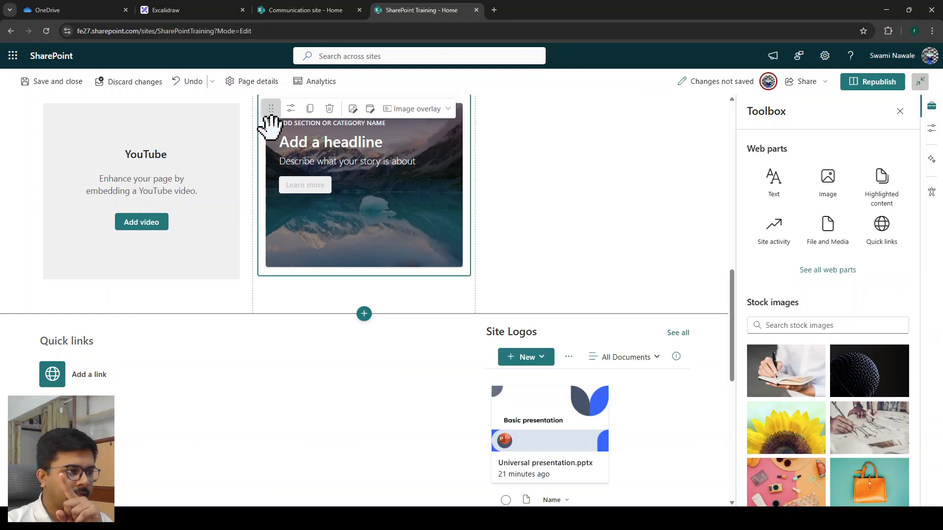
pyautogui.moveTo(269, 109); pyautogui.dragTo(388, 331)
pyautogui.moveTo(373, 292); pyautogui.dragTo(466, 293)
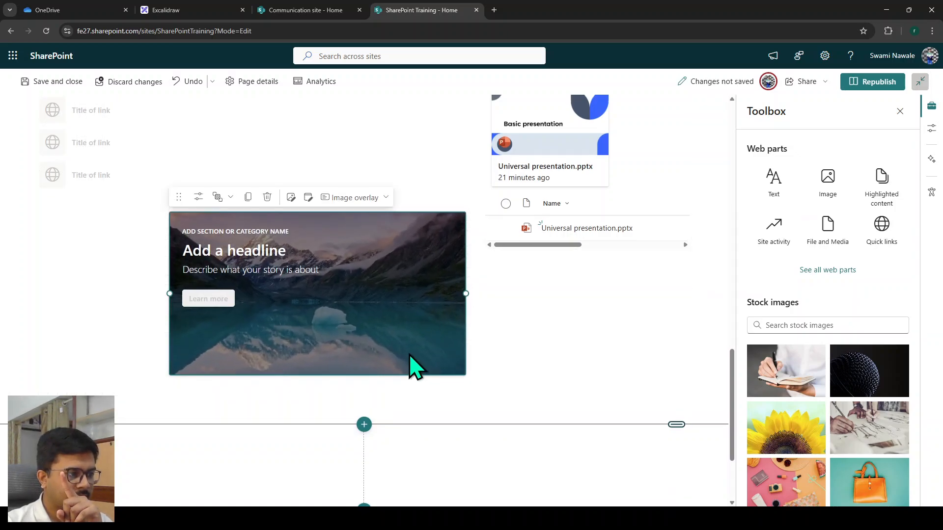
pyautogui.moveTo(775, 182); pyautogui.dragTo(206, 167)
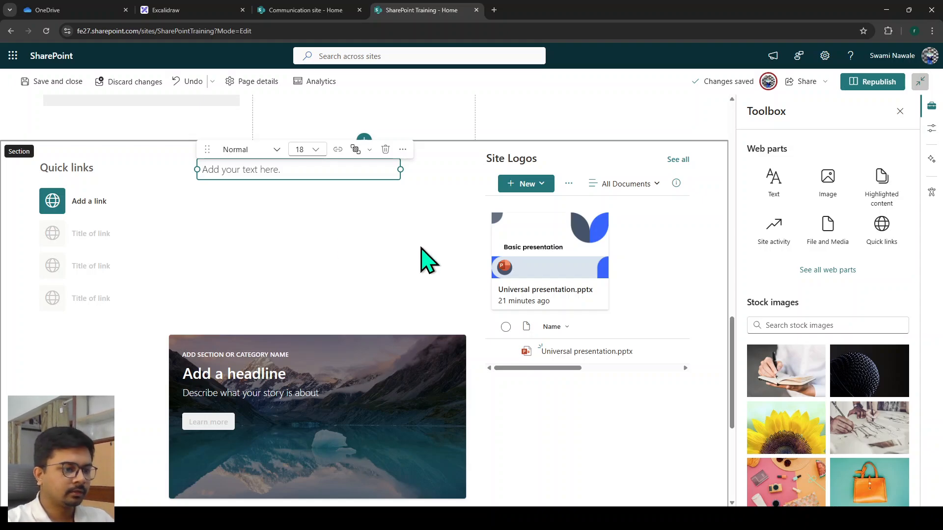
# Place the stock photo of a hand writing in a notebook below the document library, and delete the empty two-column section underneath.
pyautogui.scroll(-3, 586, 363)
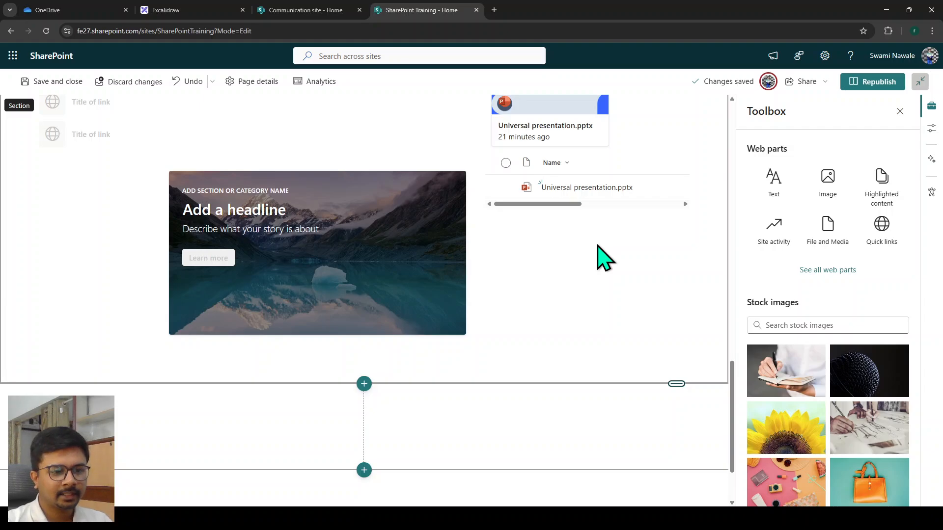
pyautogui.scroll(-2, 604, 258)
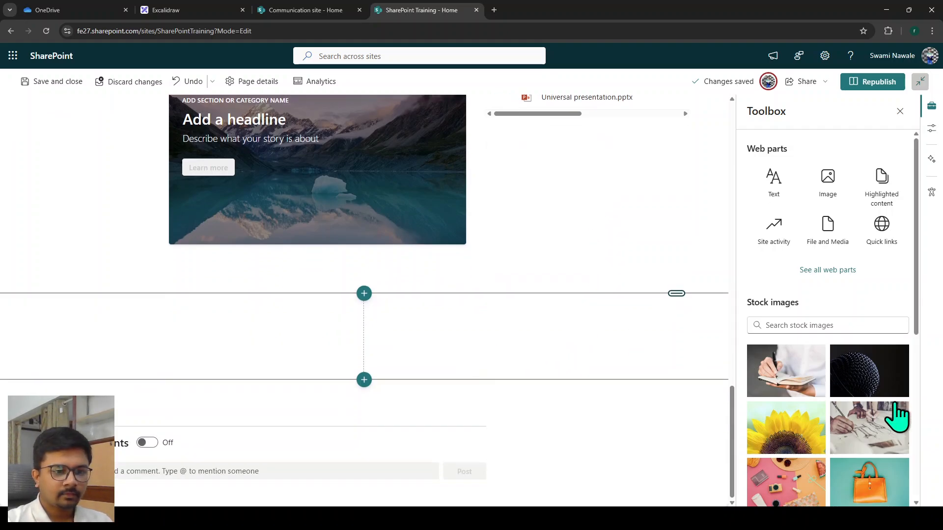
pyautogui.scroll(-5, 879, 407)
pyautogui.scroll(2, 825, 344)
pyautogui.scroll(1, 815, 275)
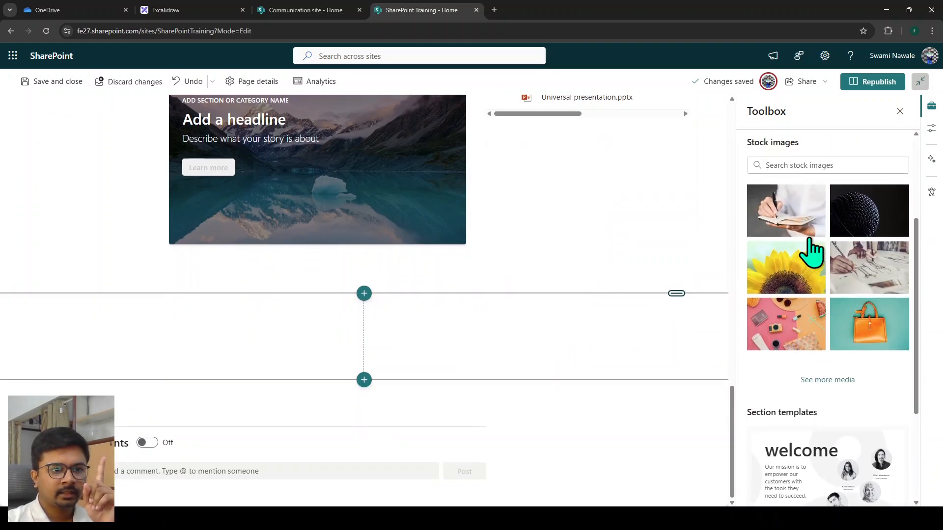
pyautogui.moveTo(807, 242); pyautogui.dragTo(553, 155)
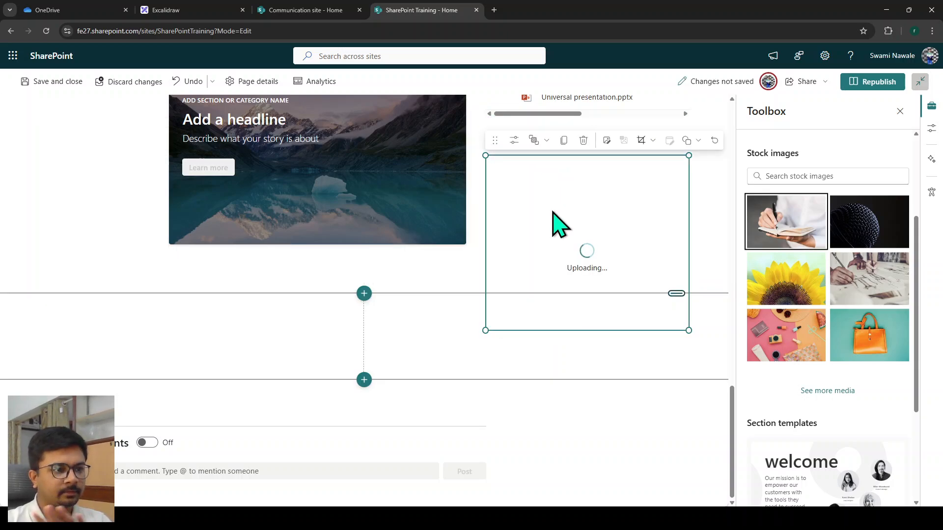
pyautogui.moveTo(495, 142); pyautogui.dragTo(518, 326)
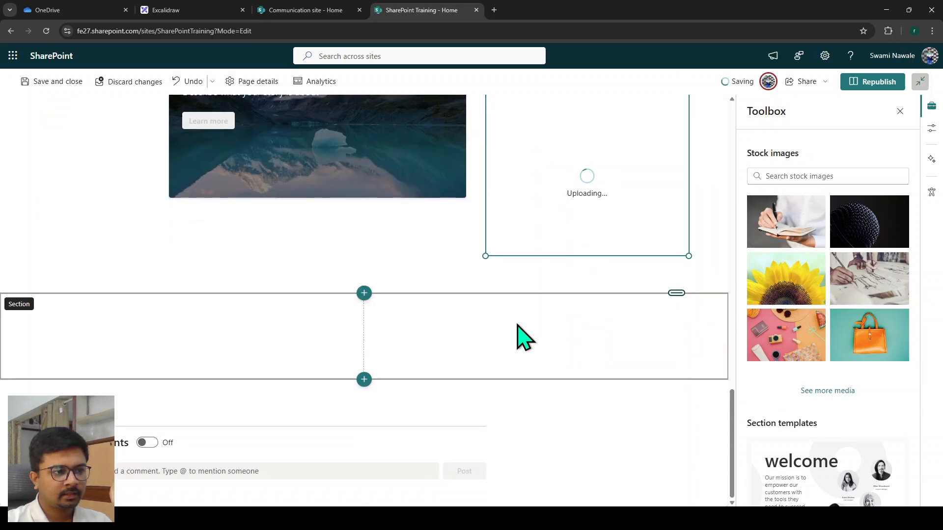
pyautogui.click(69, 309)
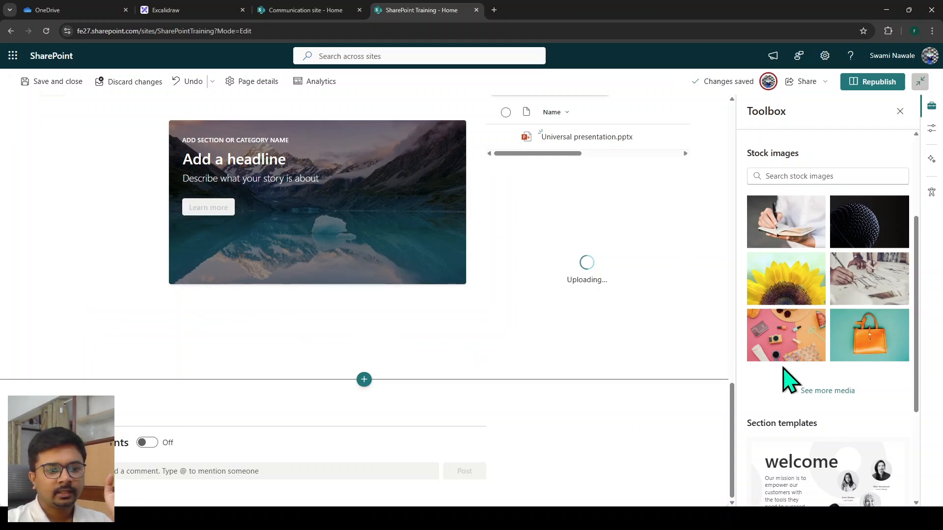
# Add the "welcome" section template below the flexible section and inspect its individual team member cards.
pyautogui.scroll(-3, 785, 383)
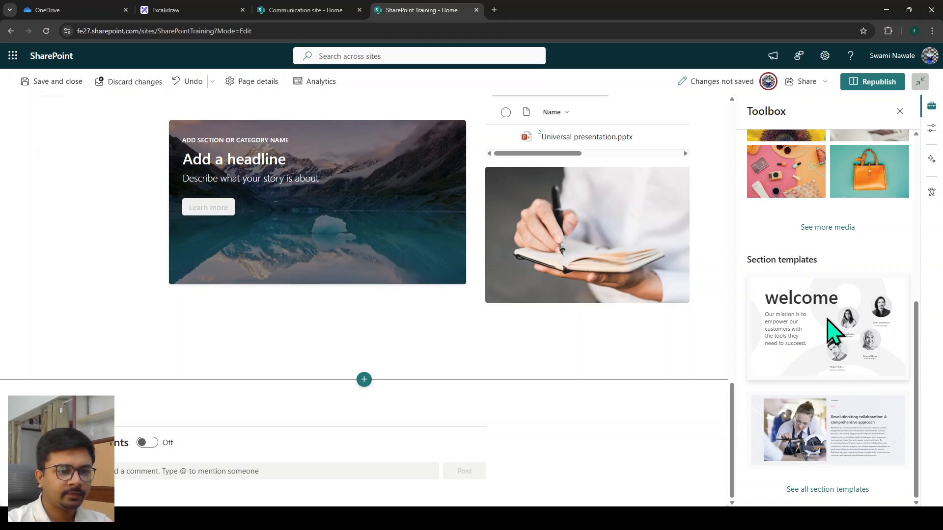
pyautogui.click(795, 337)
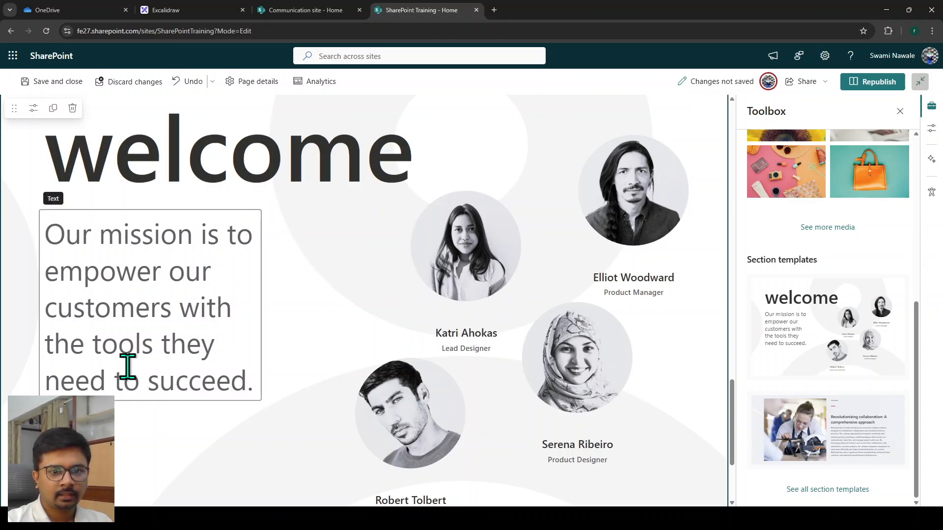
pyautogui.scroll(2, 127, 366)
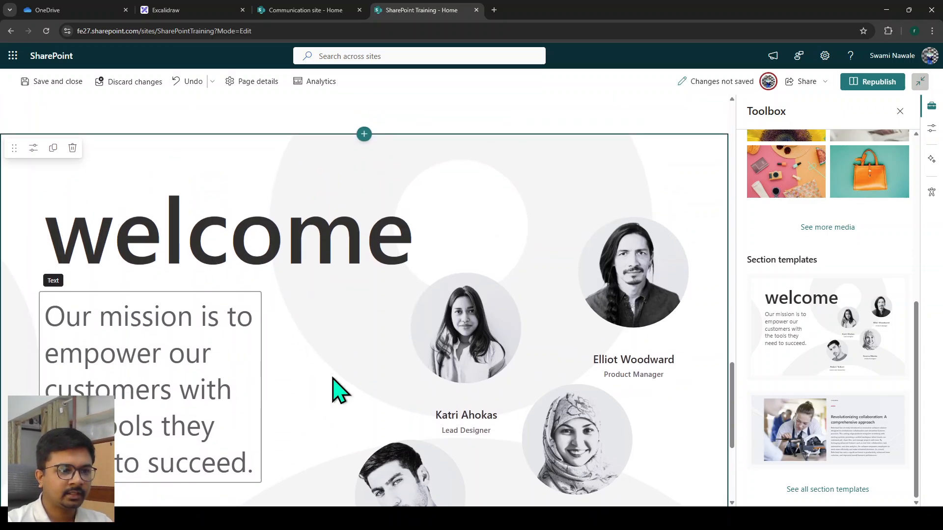
pyautogui.scroll(-4, 435, 396)
pyautogui.click(572, 331)
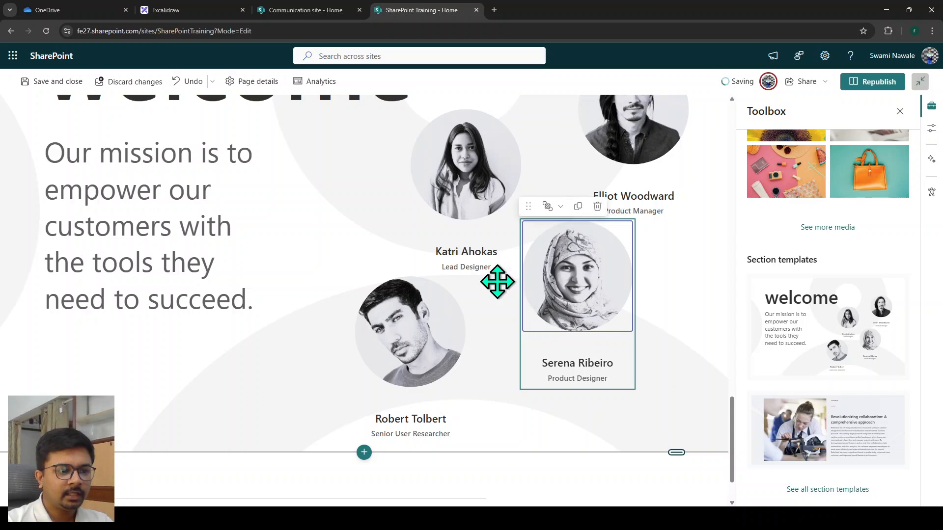
pyautogui.click(463, 225)
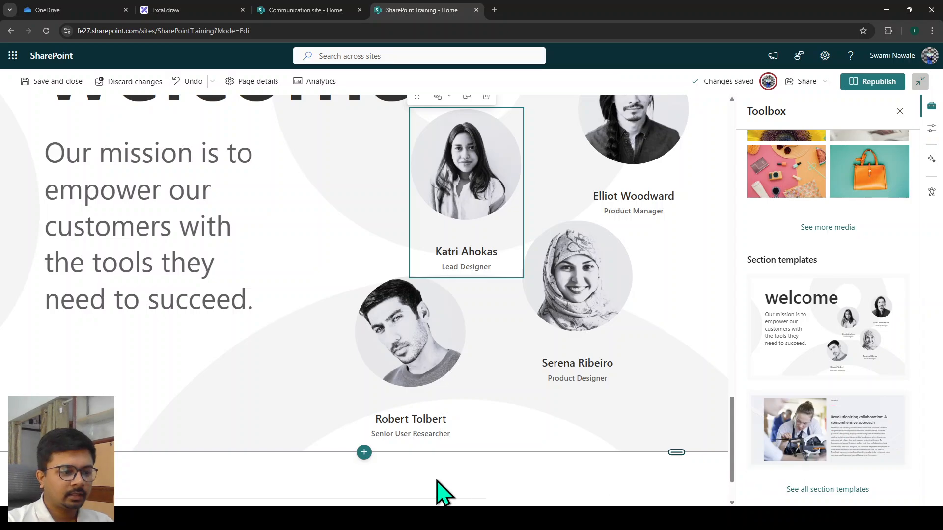
# Browse all section templates and add the "846.5k+" template below the welcome section.
pyautogui.click(798, 490)
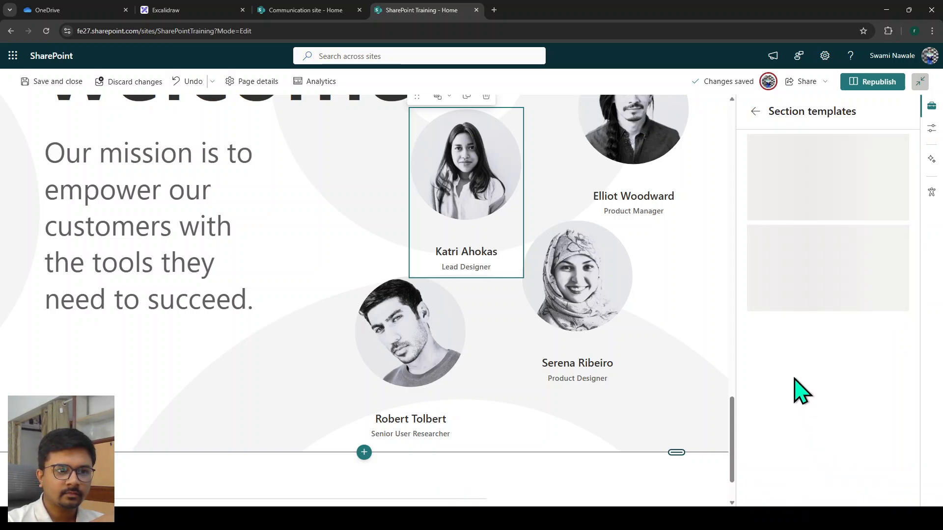
pyautogui.scroll(-5, 794, 378)
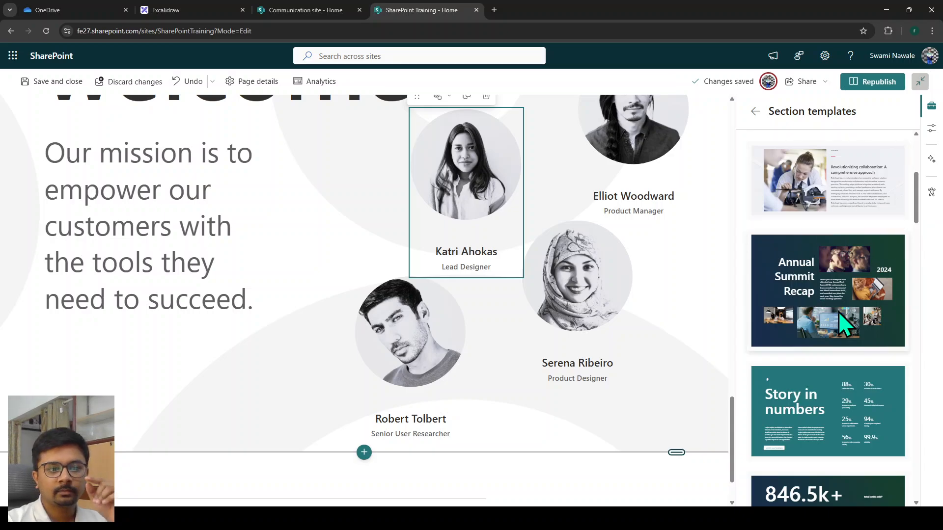
pyautogui.scroll(-5, 740, 400)
pyautogui.scroll(-2, 521, 389)
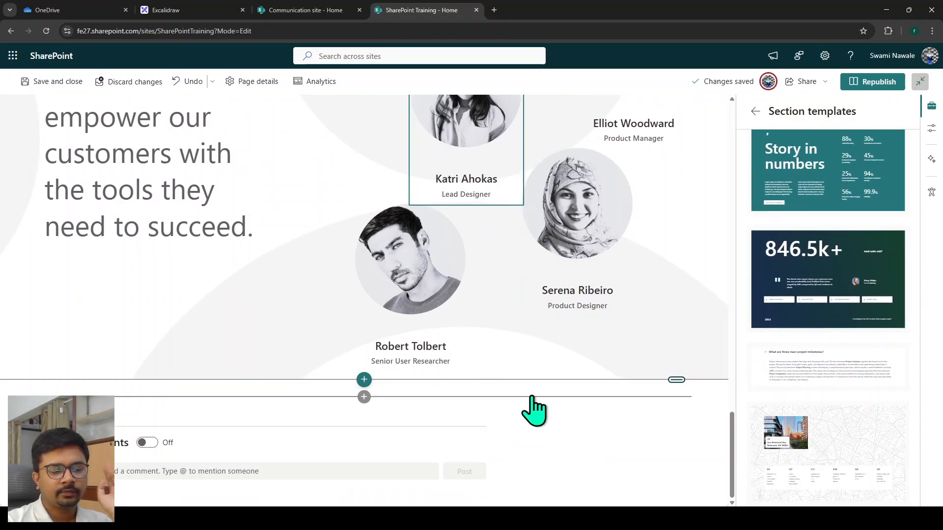
pyautogui.click(820, 262)
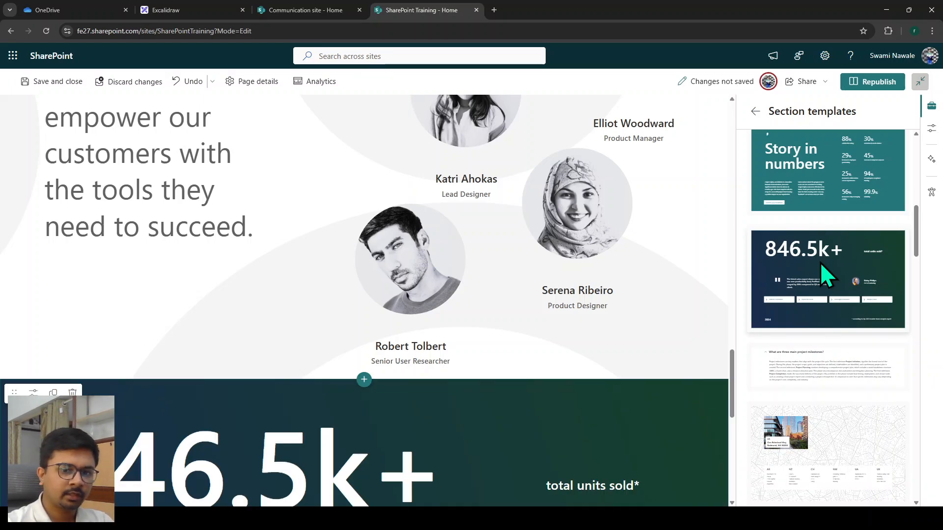
# Examine the large figure text, portrait image and lower part of the "846.5k+" section, and look through further section templates.
pyautogui.scroll(-5, 511, 301)
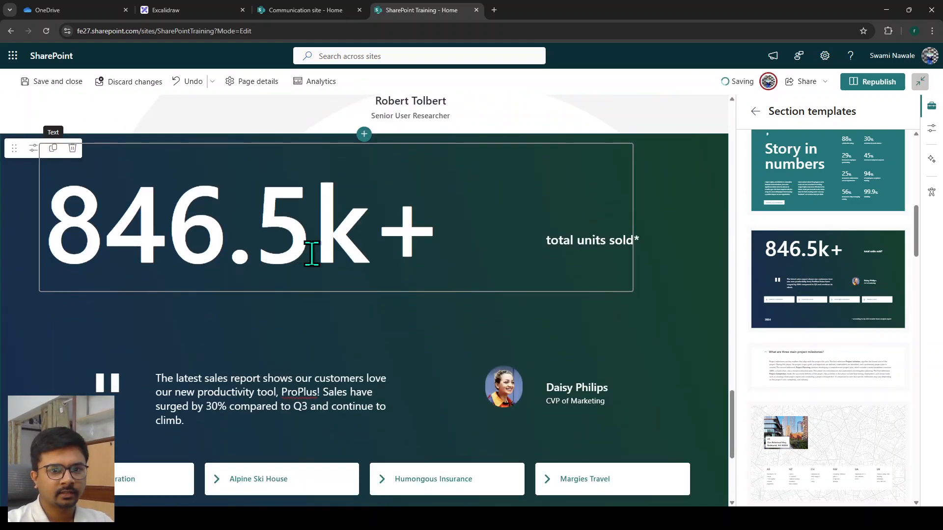
pyautogui.moveTo(411, 255); pyautogui.dragTo(93, 243)
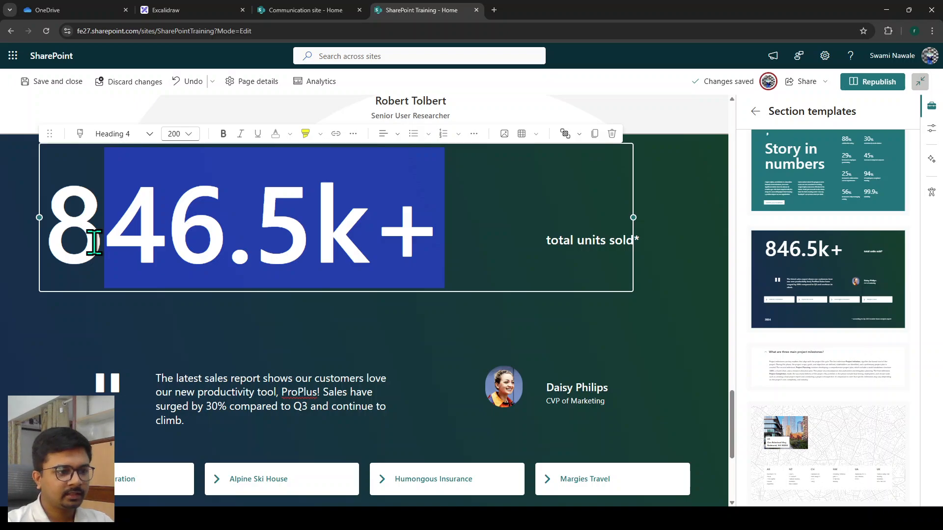
pyautogui.click(553, 277)
pyautogui.click(553, 277)
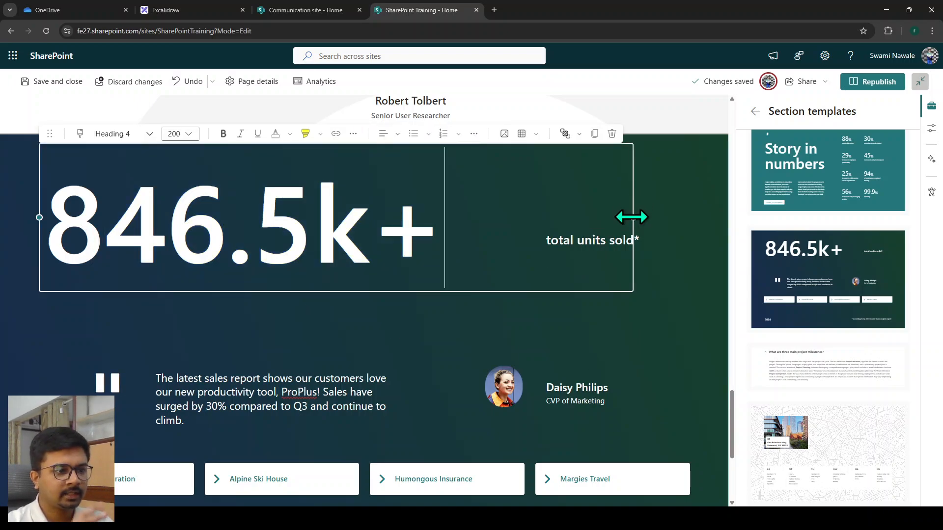
pyautogui.click(508, 384)
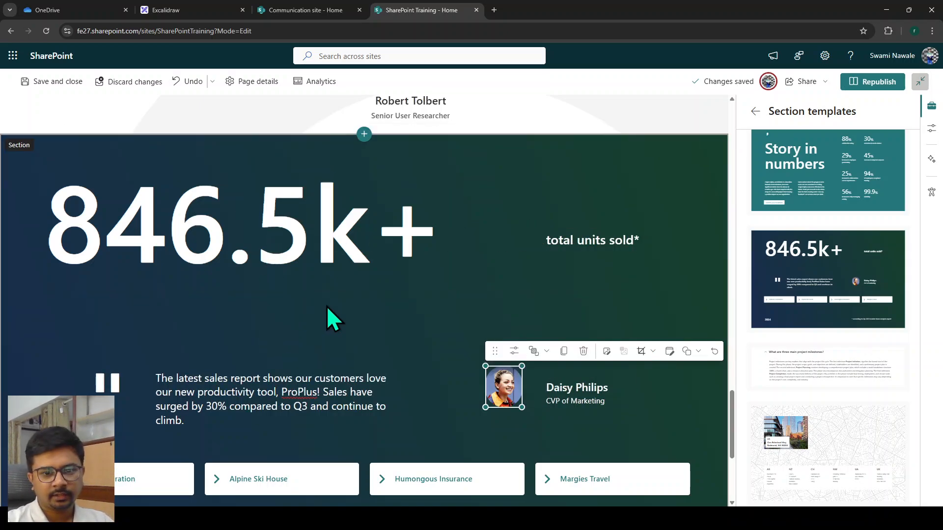
pyautogui.scroll(-5, 343, 319)
pyautogui.scroll(-3, 805, 295)
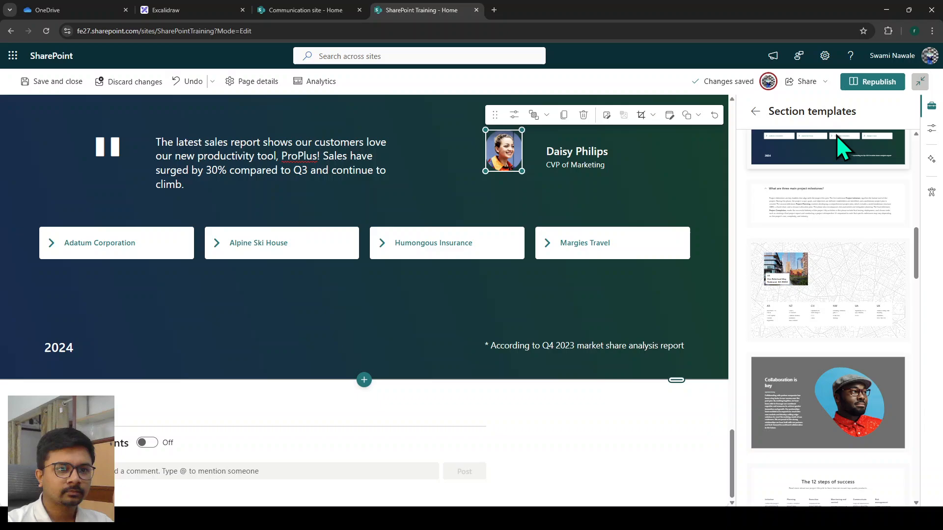
# Republish the home page and review the published sections from the lower end upward.
pyautogui.click(873, 90)
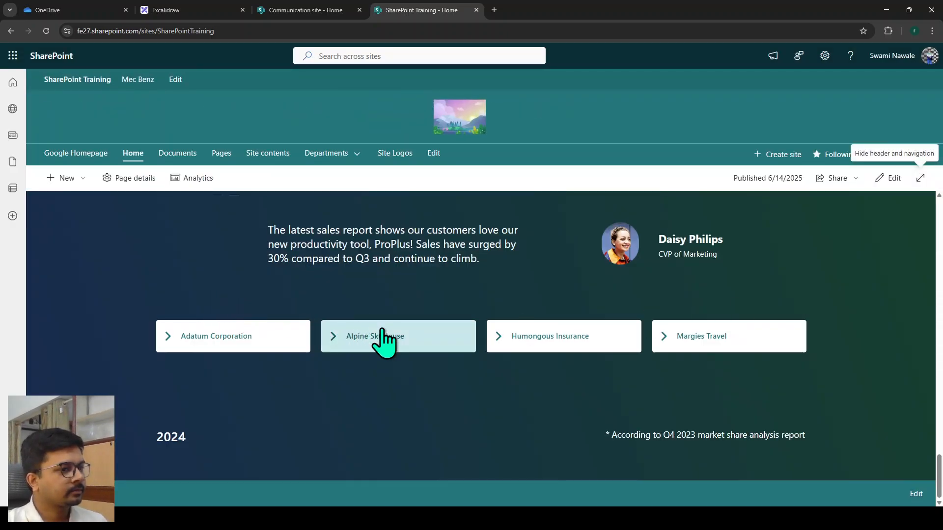
pyautogui.scroll(7, 459, 412)
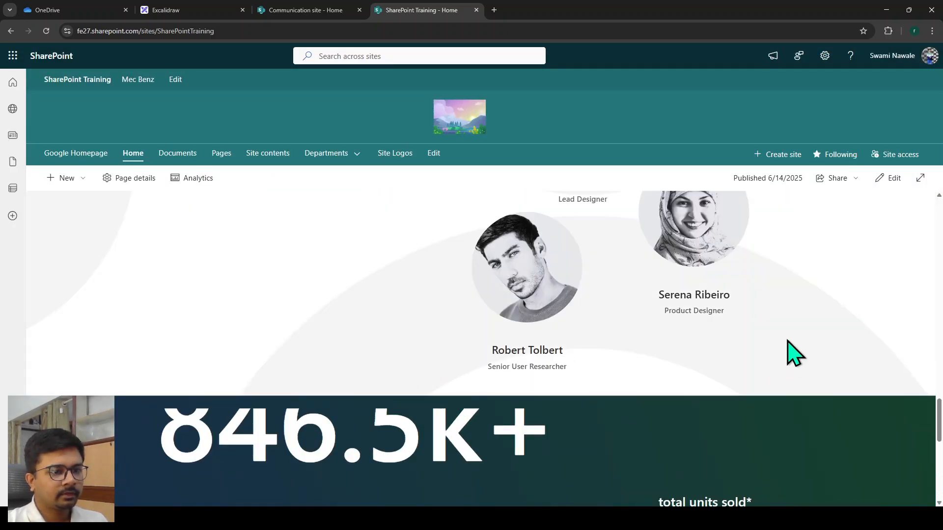
pyautogui.scroll(6, 568, 326)
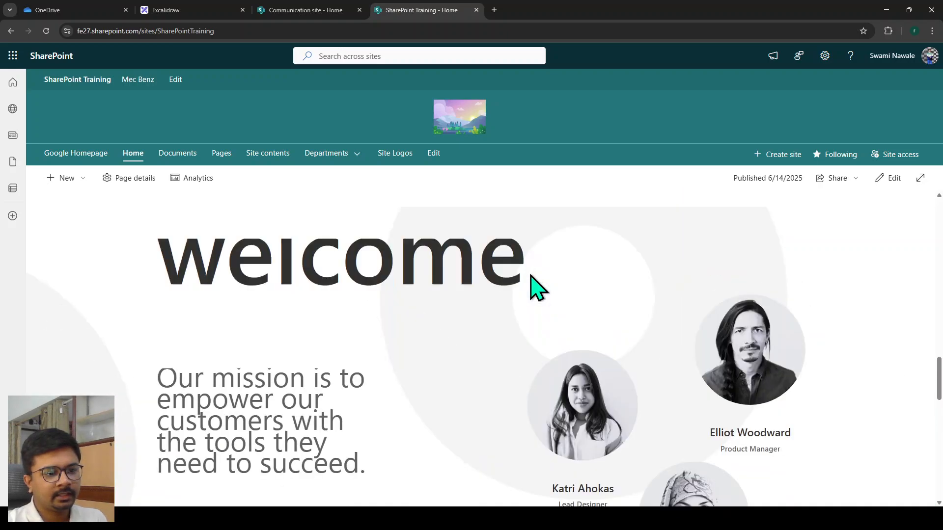
pyautogui.scroll(5, 658, 386)
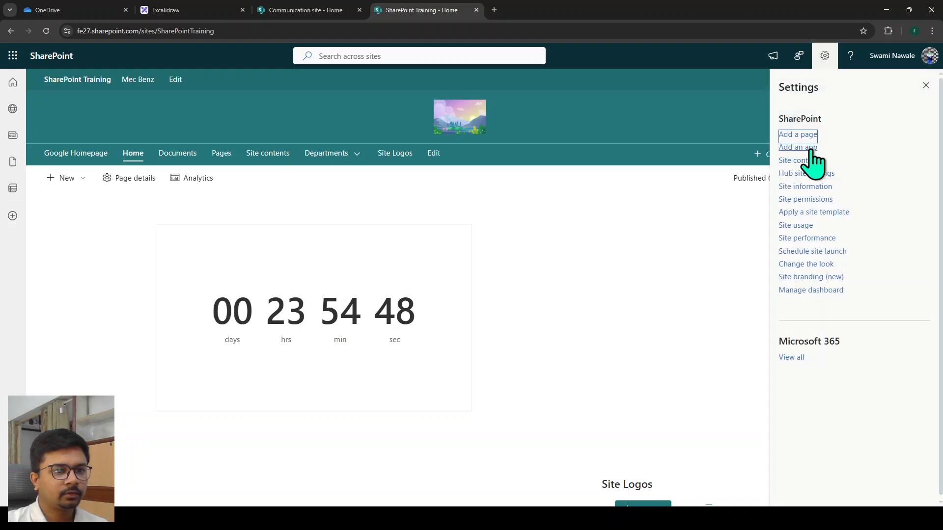
# Open the Home page from the Site Pages library in the site contents, and return to the library to start a new page.
pyautogui.click(800, 160)
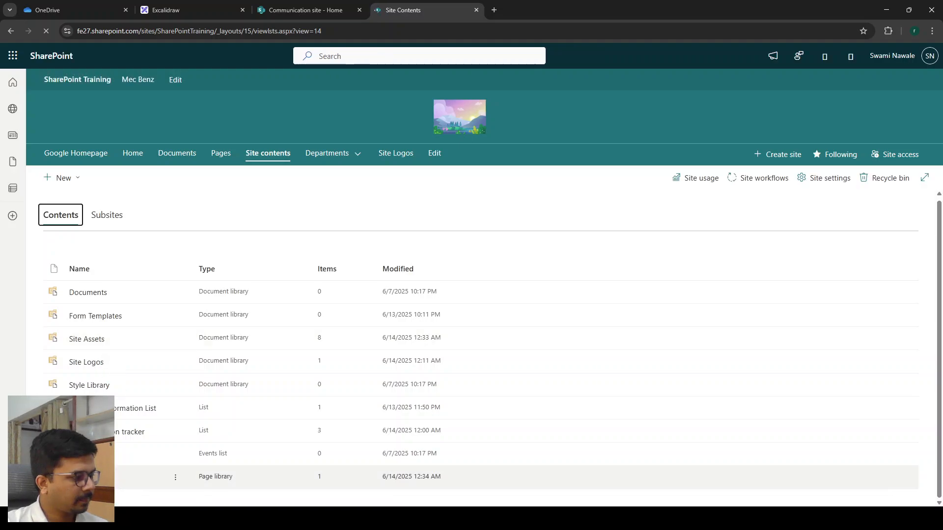
pyautogui.click(118, 473)
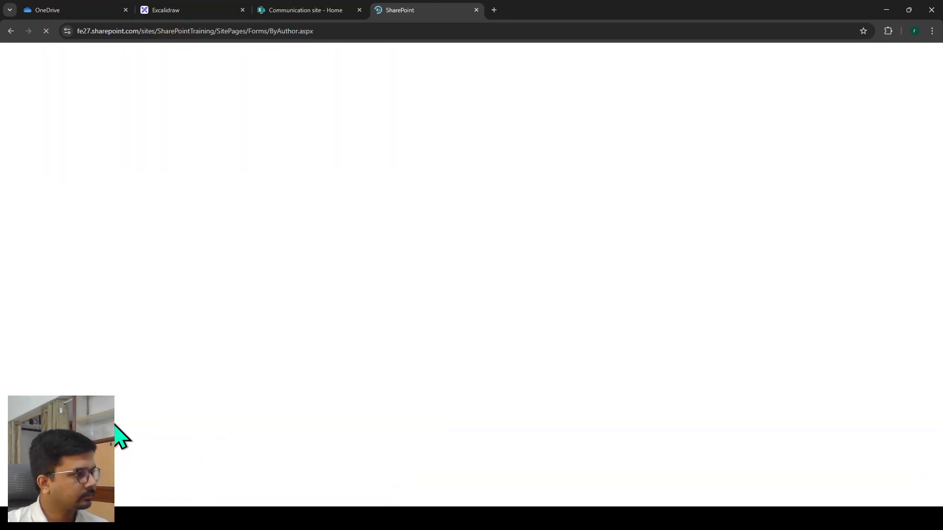
pyautogui.click(132, 298)
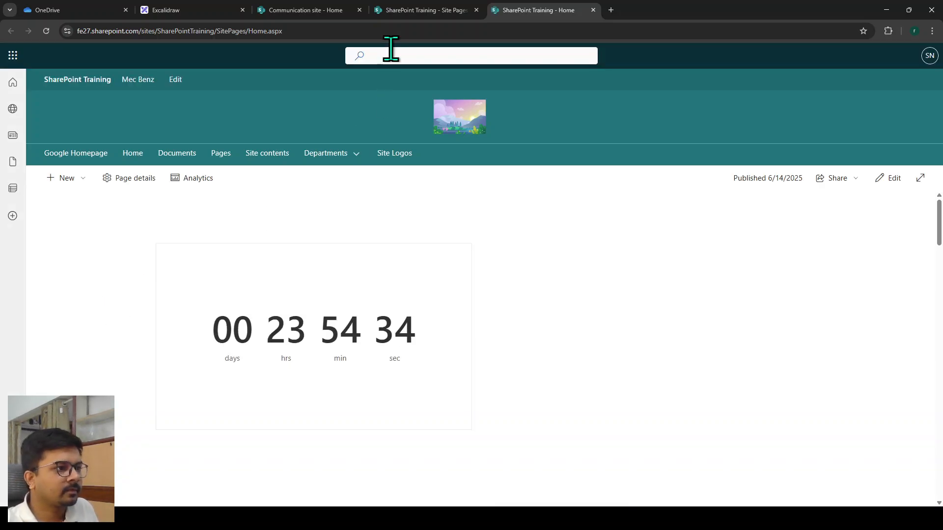
pyautogui.click(421, 11)
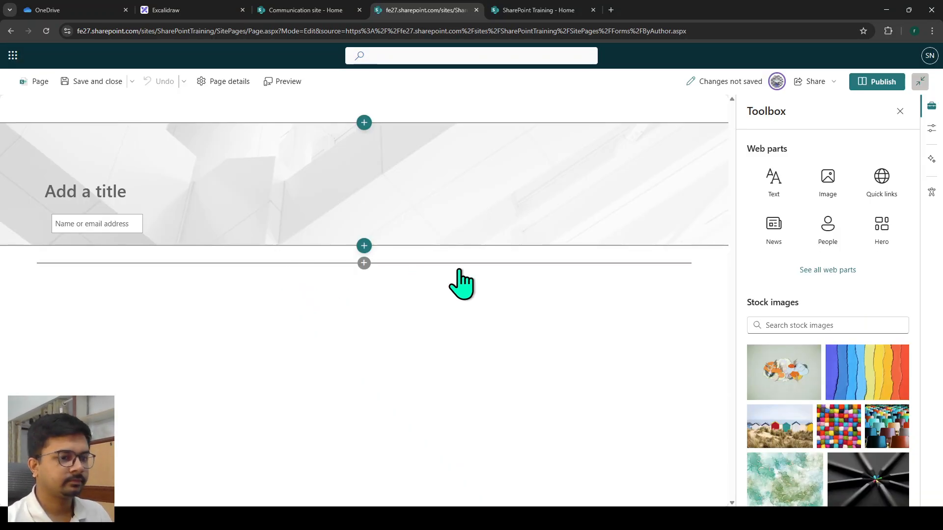
# Title the new page "Test Page", publish it, and dismiss the suggestions for helping others find it.
pyautogui.click(84, 198)
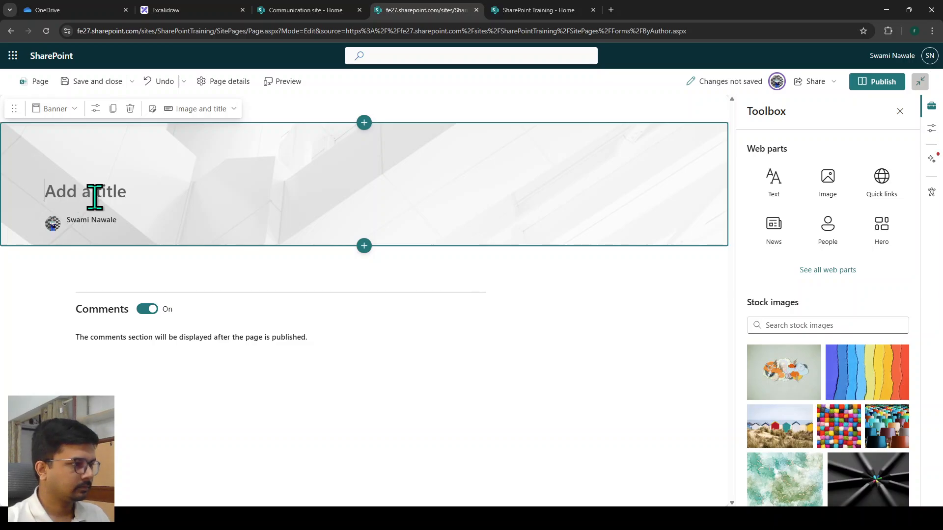
pyautogui.write('Test ')
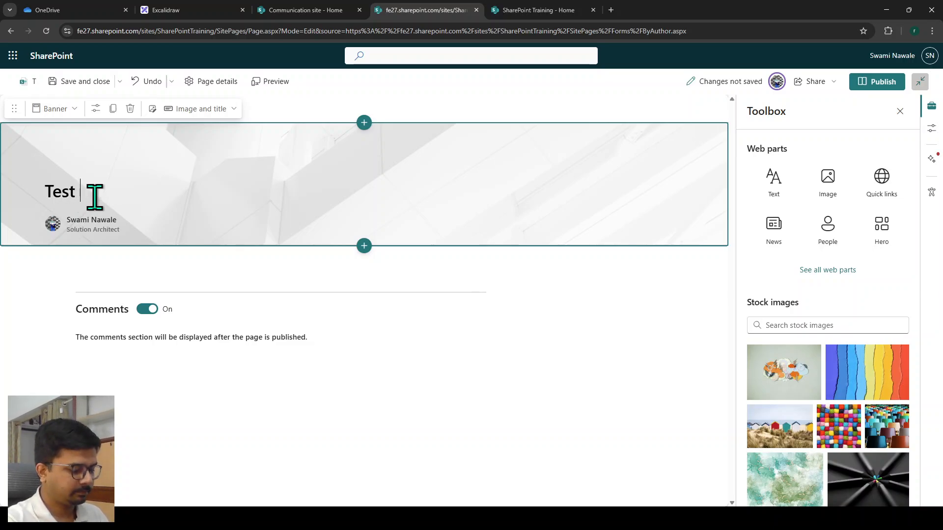
pyautogui.write('Page')
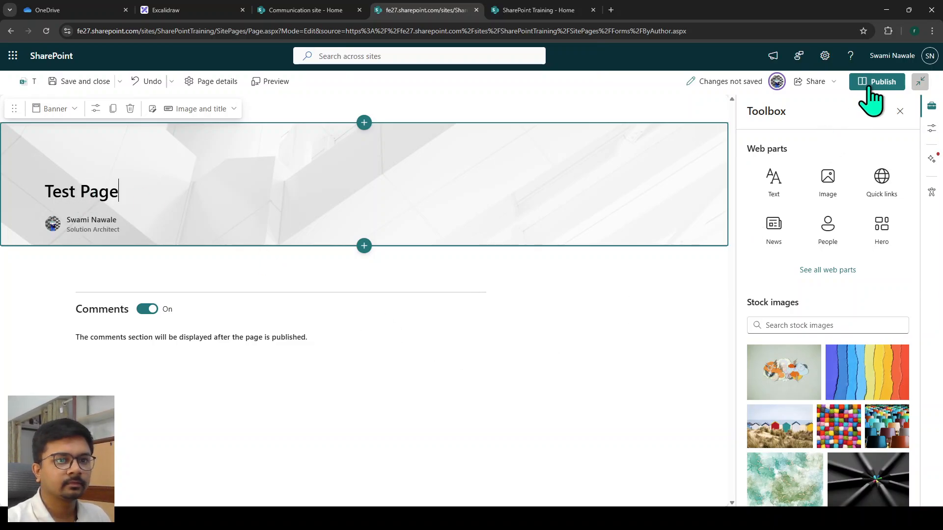
pyautogui.click(871, 82)
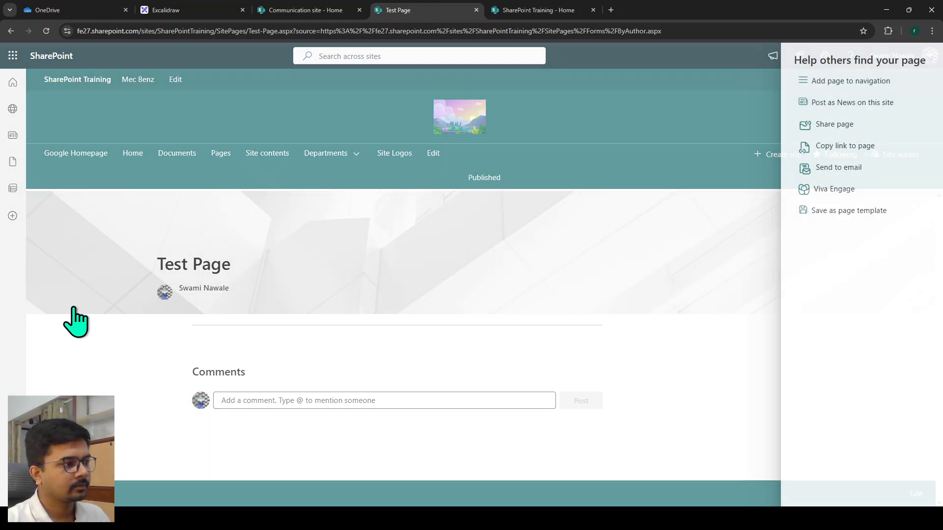
pyautogui.click(74, 307)
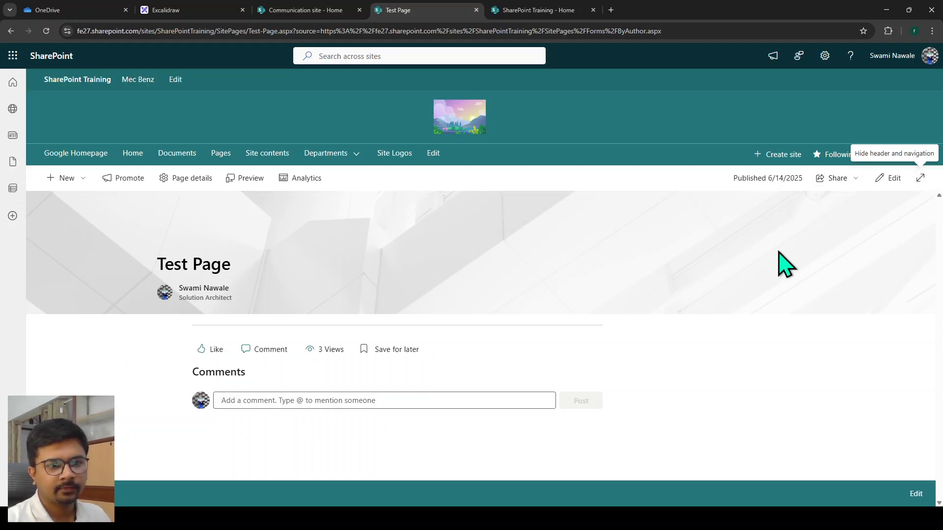
# Preview the published page in its desktop and mobile layouts, and return to the normal page view.
pyautogui.click(251, 179)
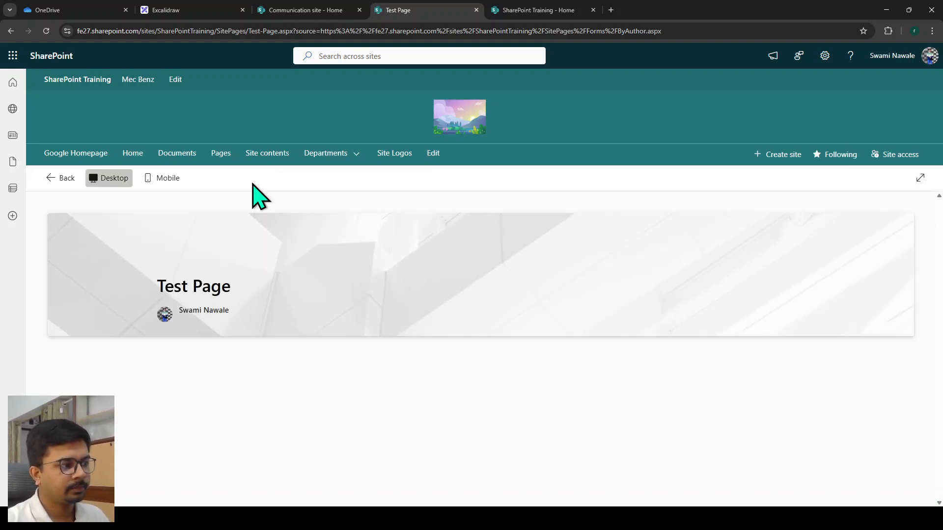
pyautogui.click(160, 179)
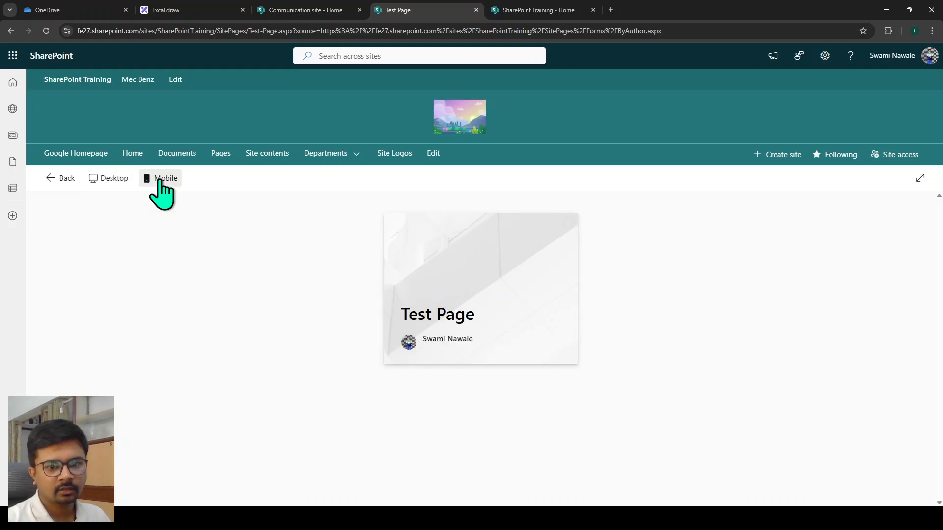
pyautogui.click(49, 183)
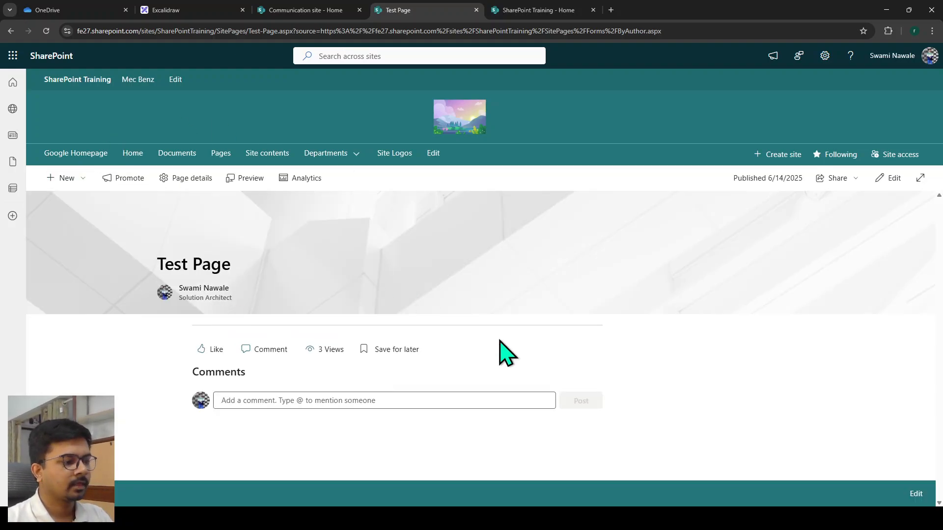